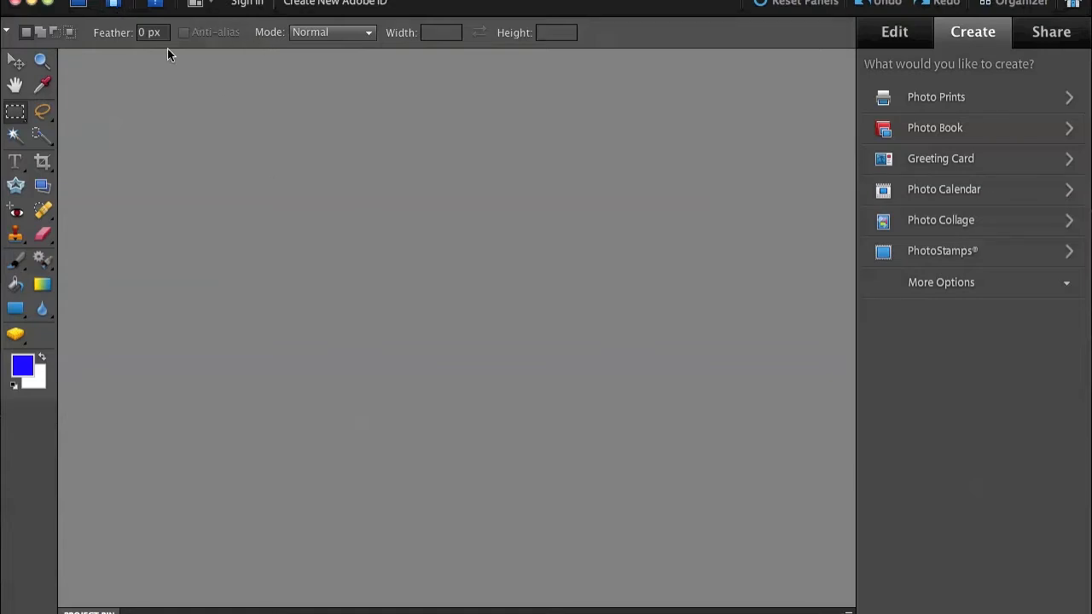
Step: Open the image cowboy.jpg from the Desktop folder
click(279, 0)
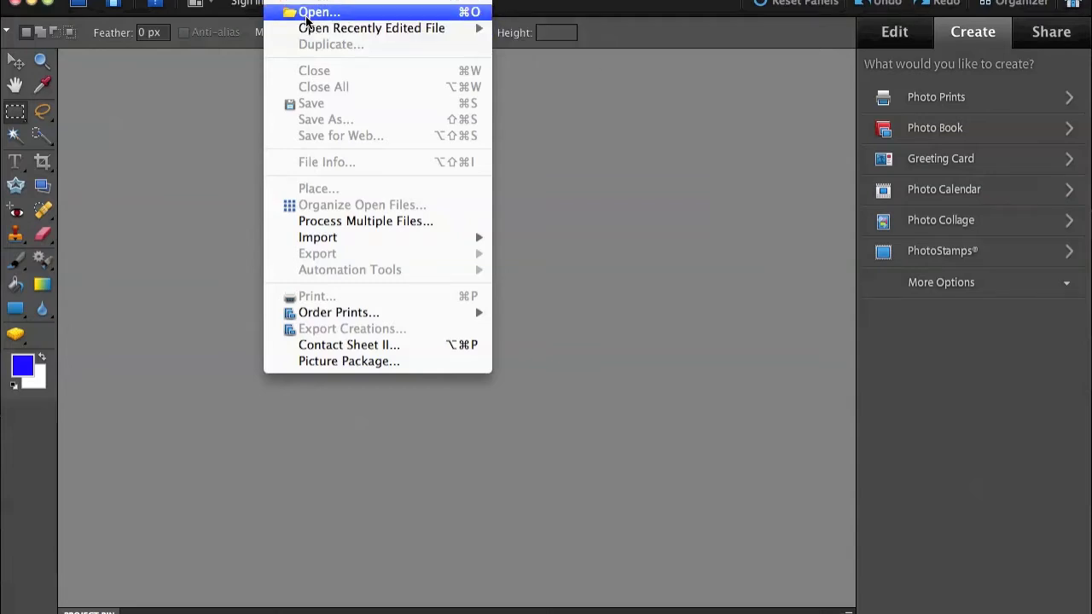
click(204, 119)
click(277, 0)
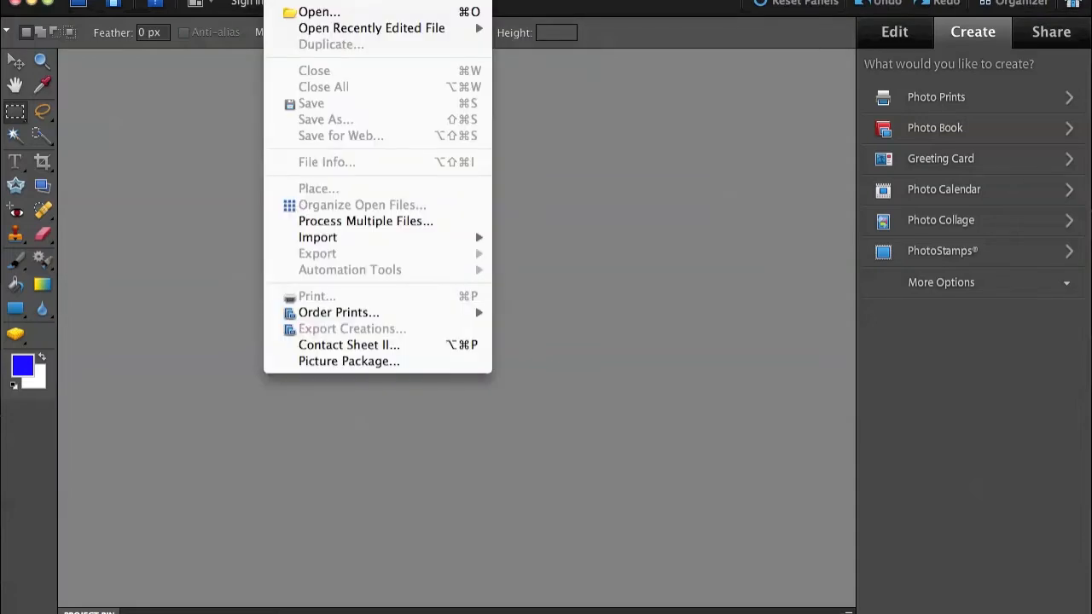
click(311, 12)
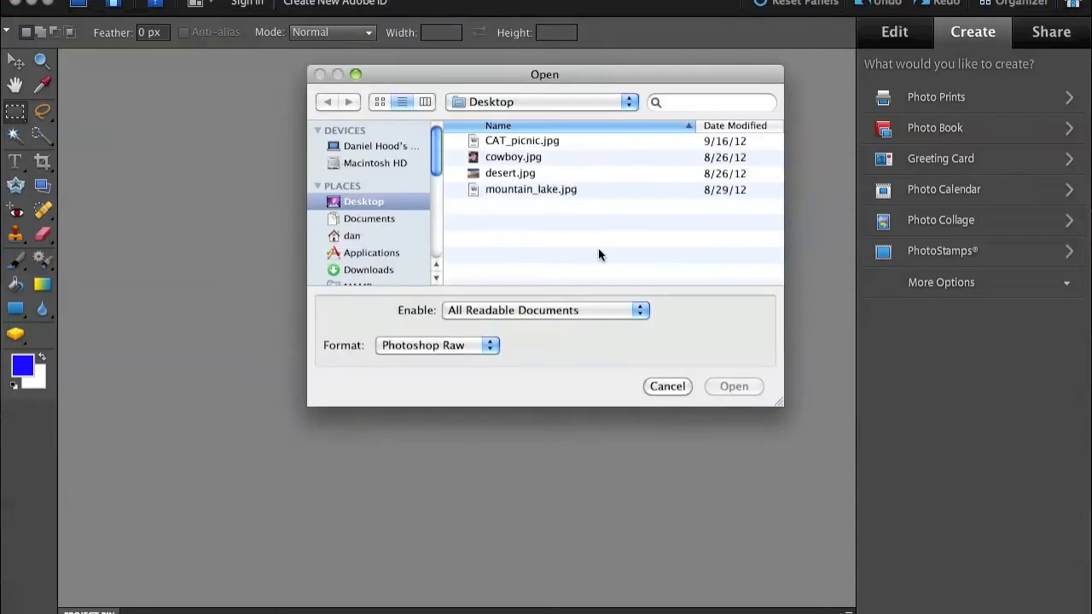
click(510, 159)
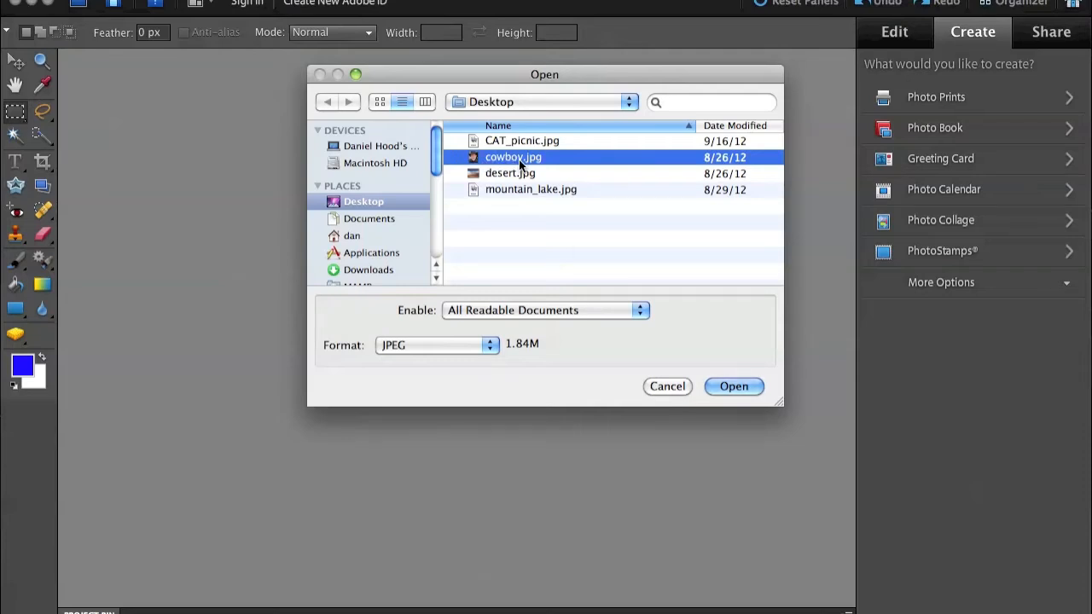
click(732, 384)
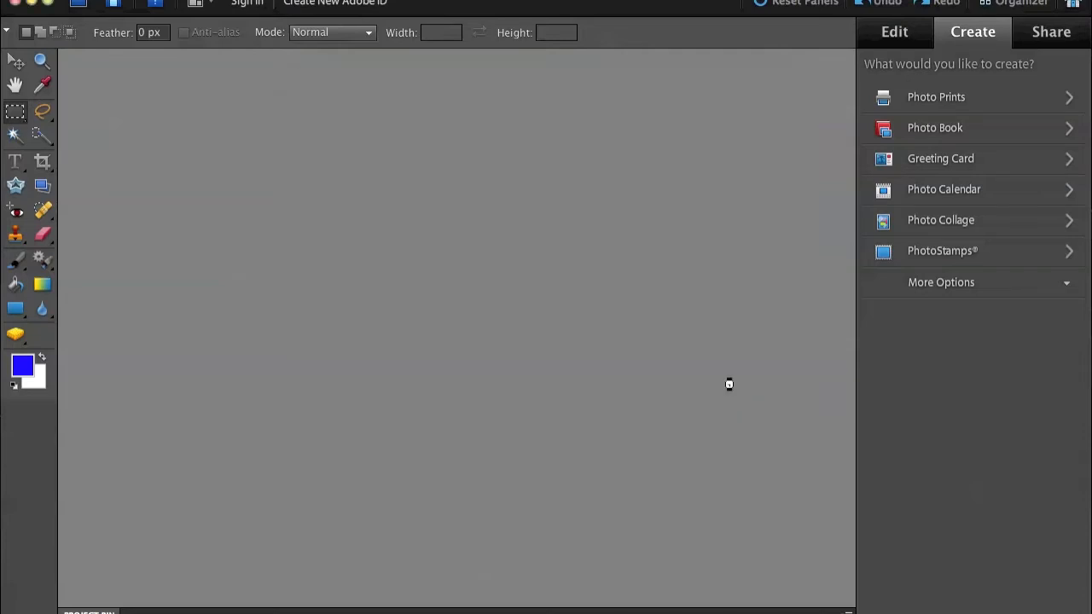
Step: Open desert.jpg from the Desktop folder as a second image
click(278, 2)
click(296, 14)
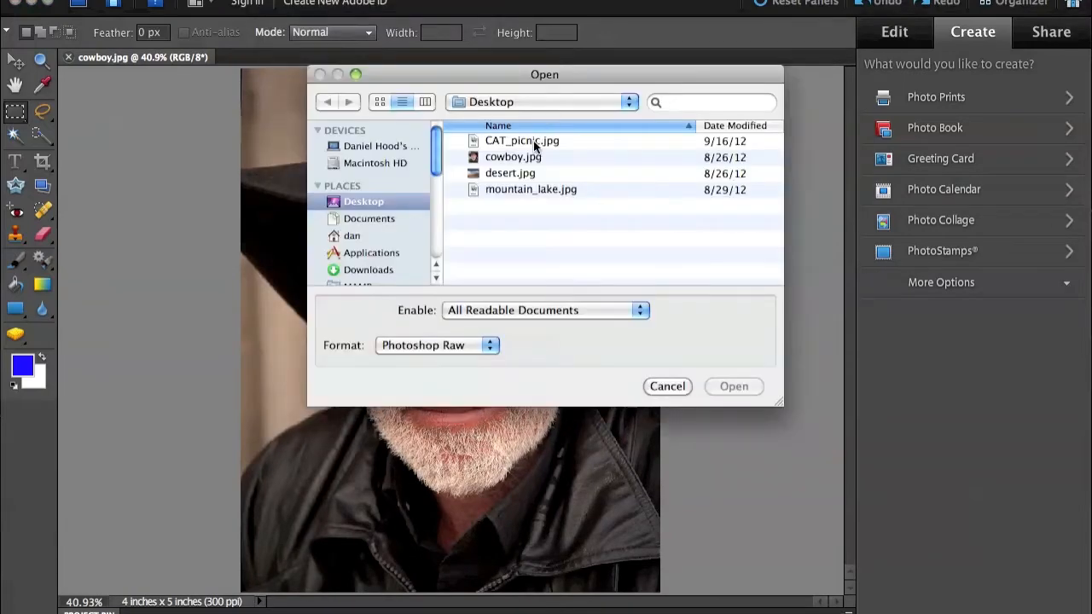
click(491, 172)
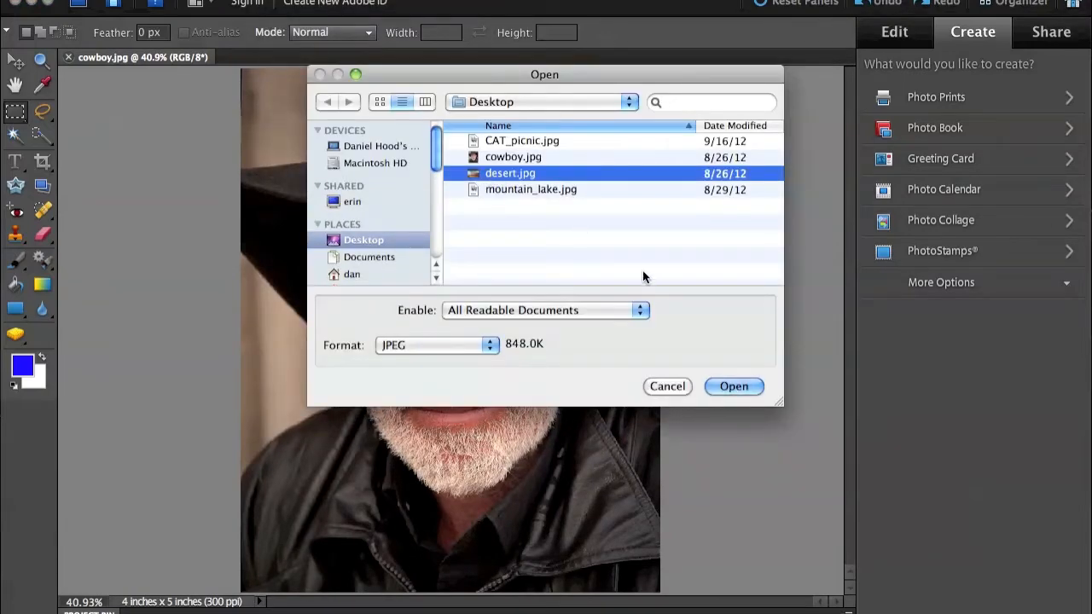
click(723, 384)
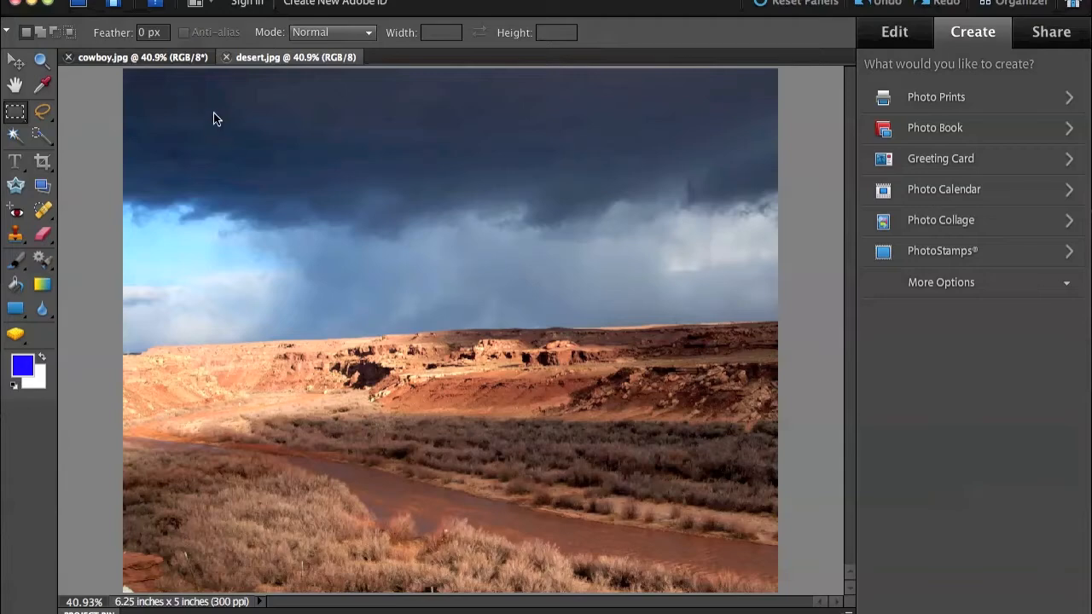
Step: Compare the cowboy.jpg and desert.jpg images and view the Marquee tool variants with cowboy.jpg in front
click(121, 63)
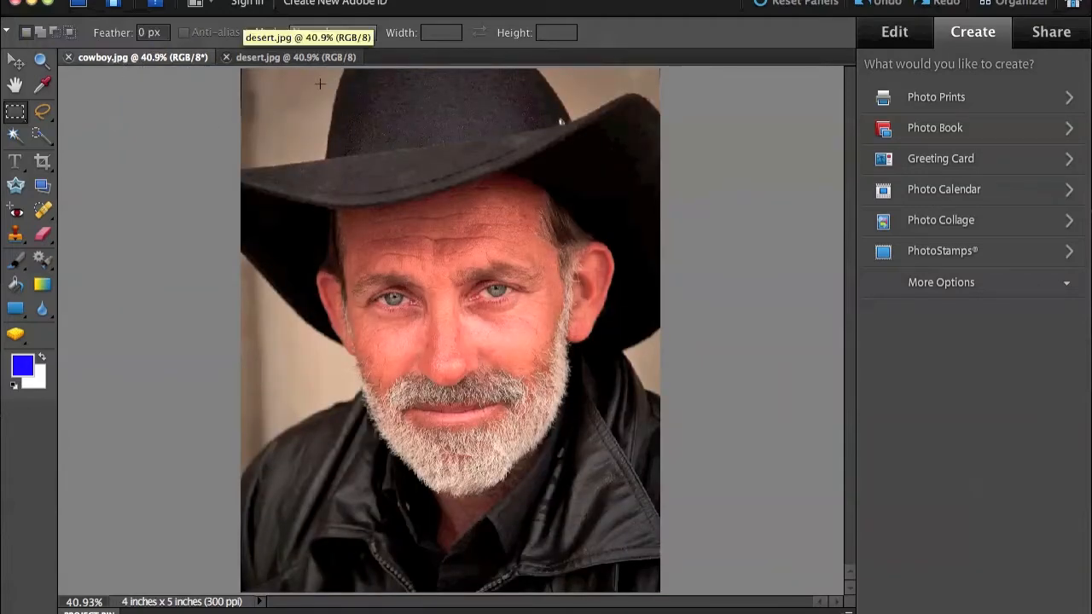
click(298, 59)
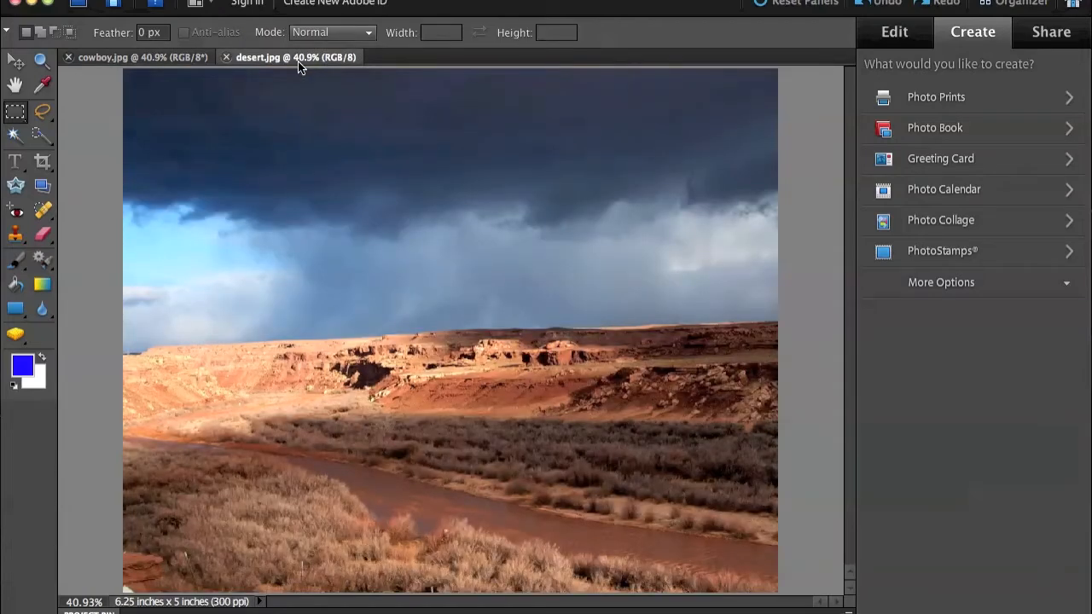
click(110, 58)
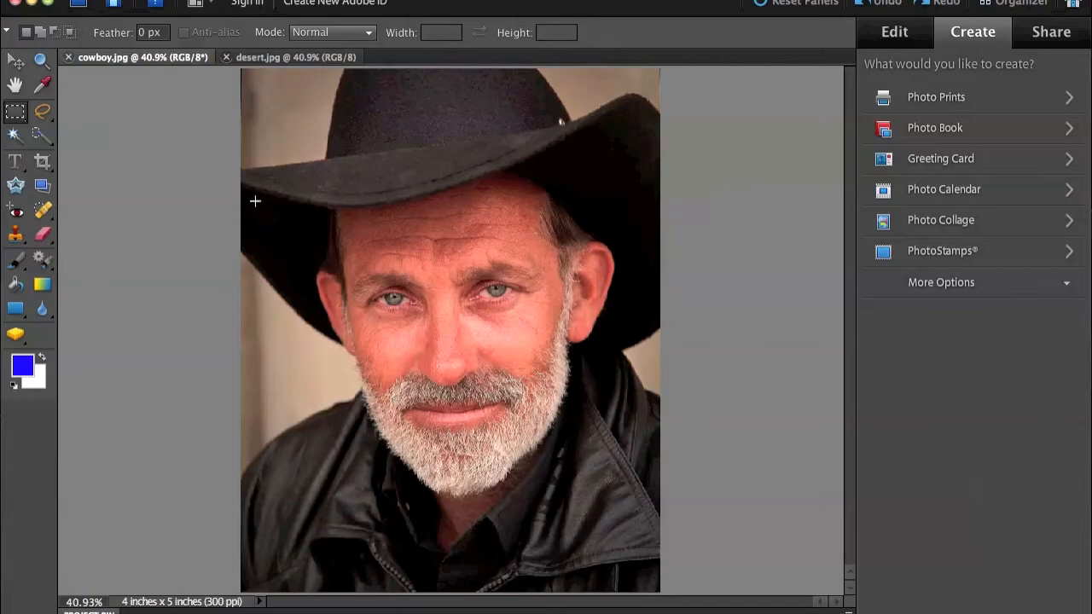
click(252, 57)
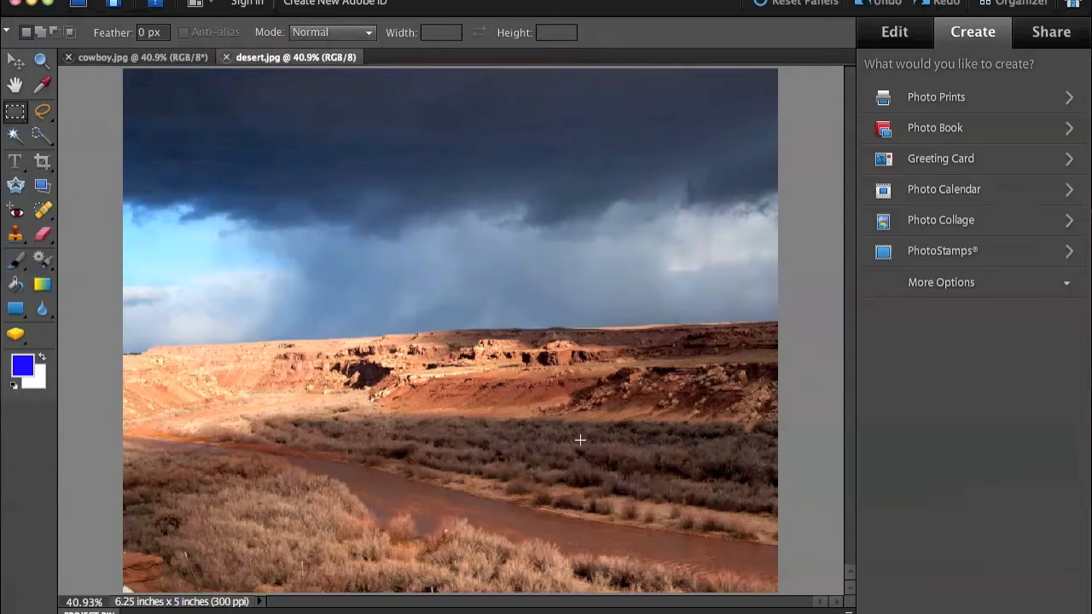
click(149, 59)
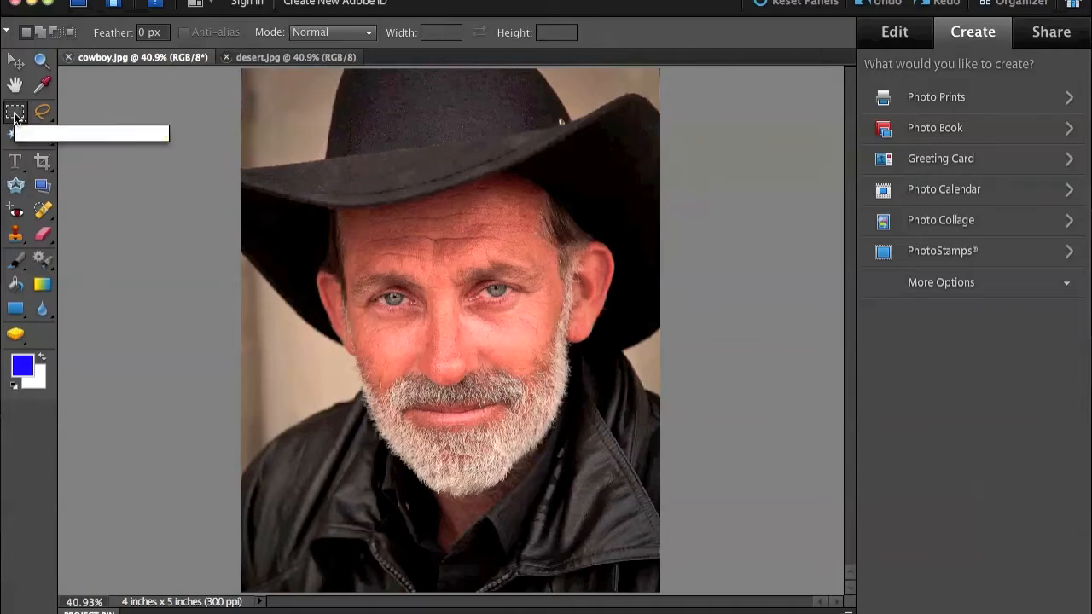
click(14, 116)
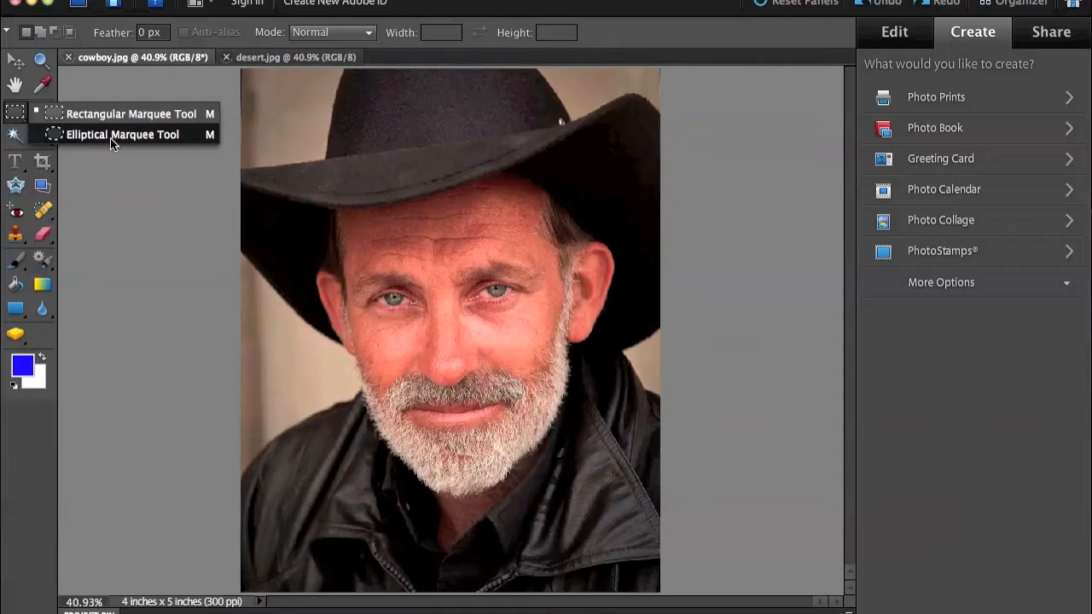
click(16, 119)
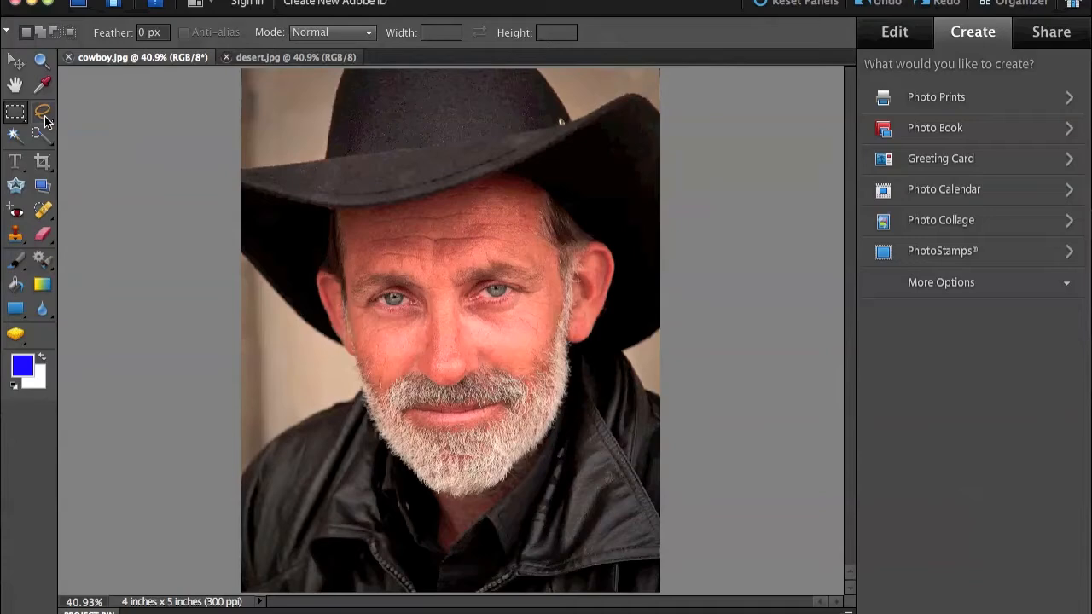
Step: Draw a freehand Lasso selection around the left part of the hat's crown and brim in cowboy.jpg, and clear it
click(43, 112)
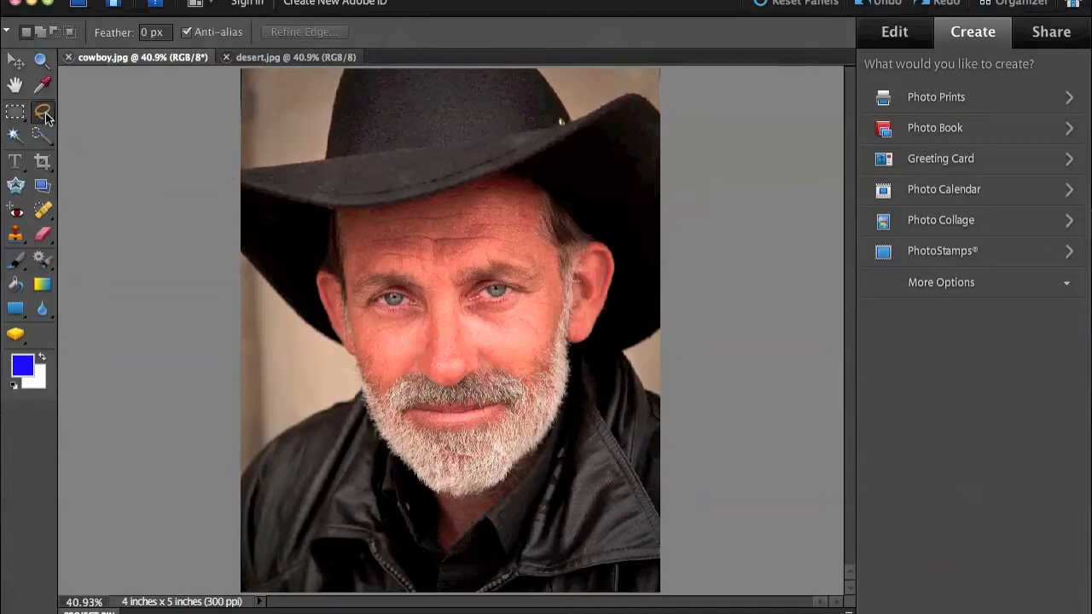
mouse_move(347, 124)
mouse_down()
mouse_move(368, 149)
mouse_move(373, 199)
mouse_move(344, 249)
mouse_move(279, 231)
mouse_up()
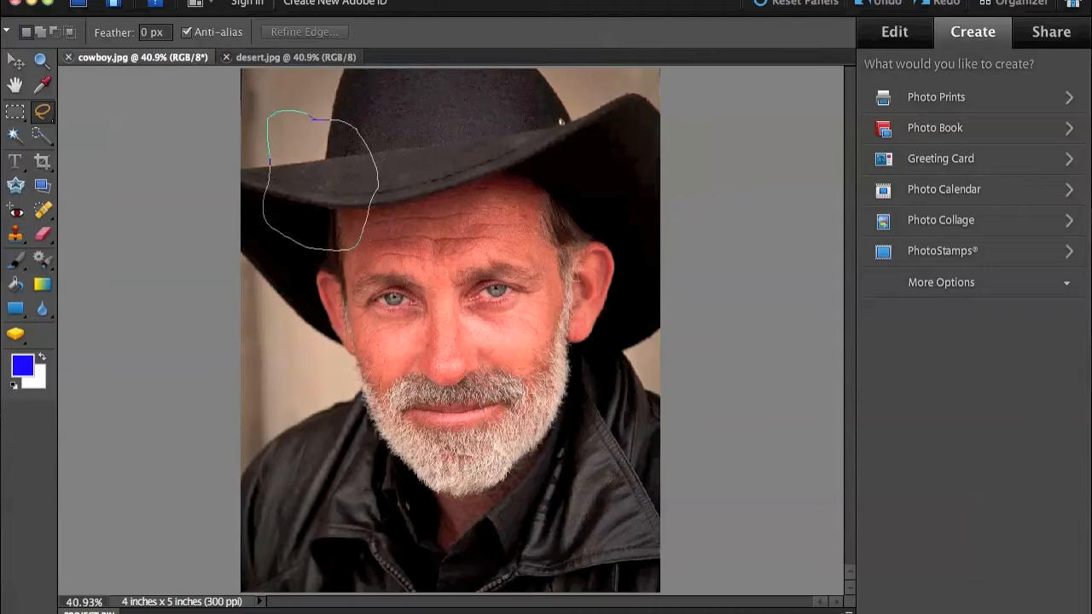
drag(315, 119, 322, 121)
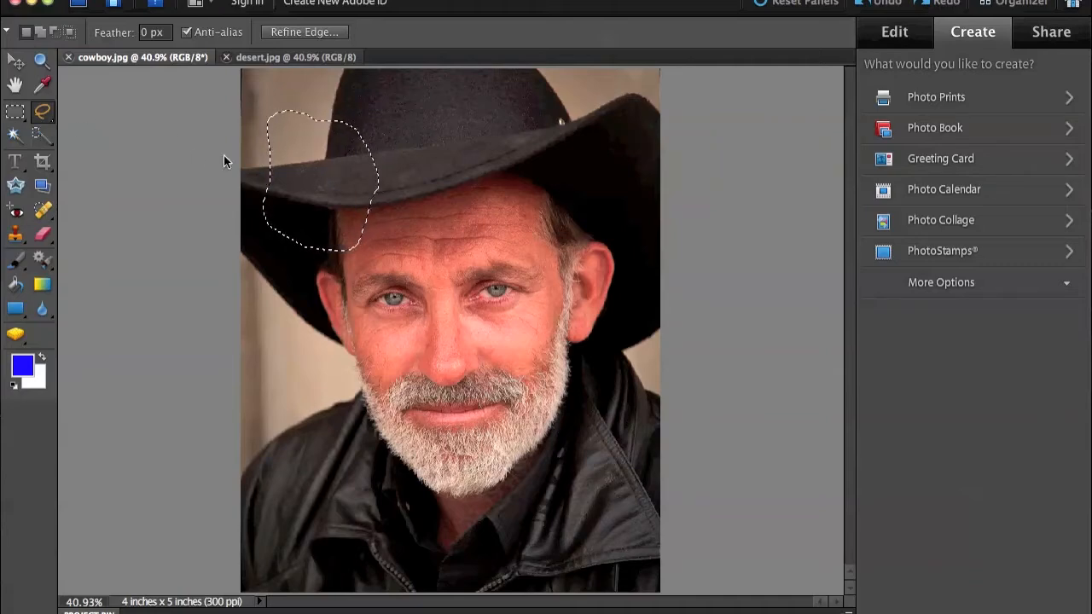
click(263, 157)
Step: Trace a closed Magnetic Lasso selection around the background area along the left edge of the hat's crown
click(43, 113)
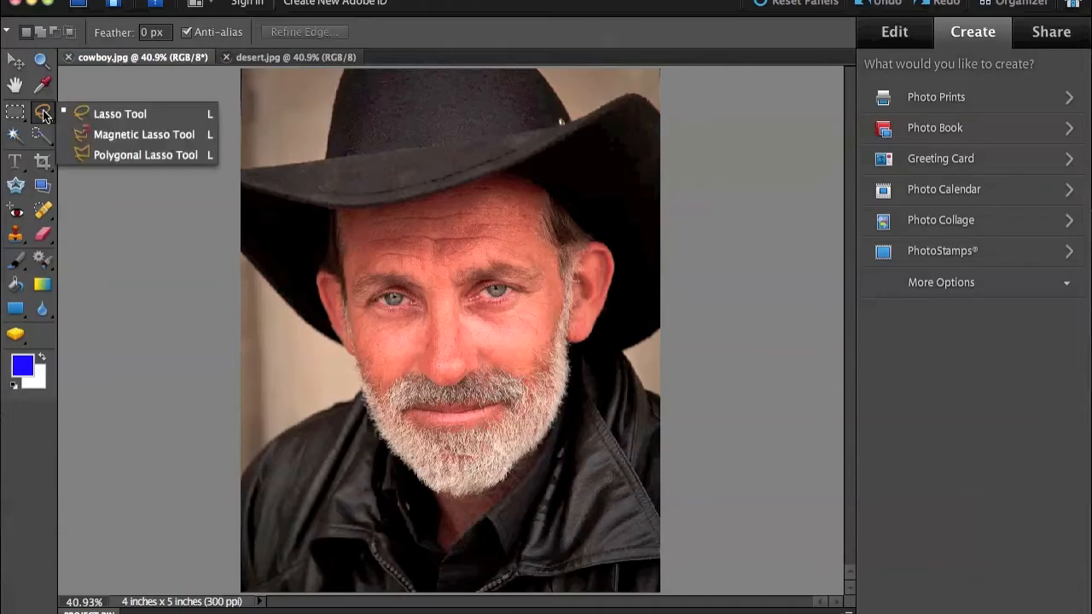
click(139, 135)
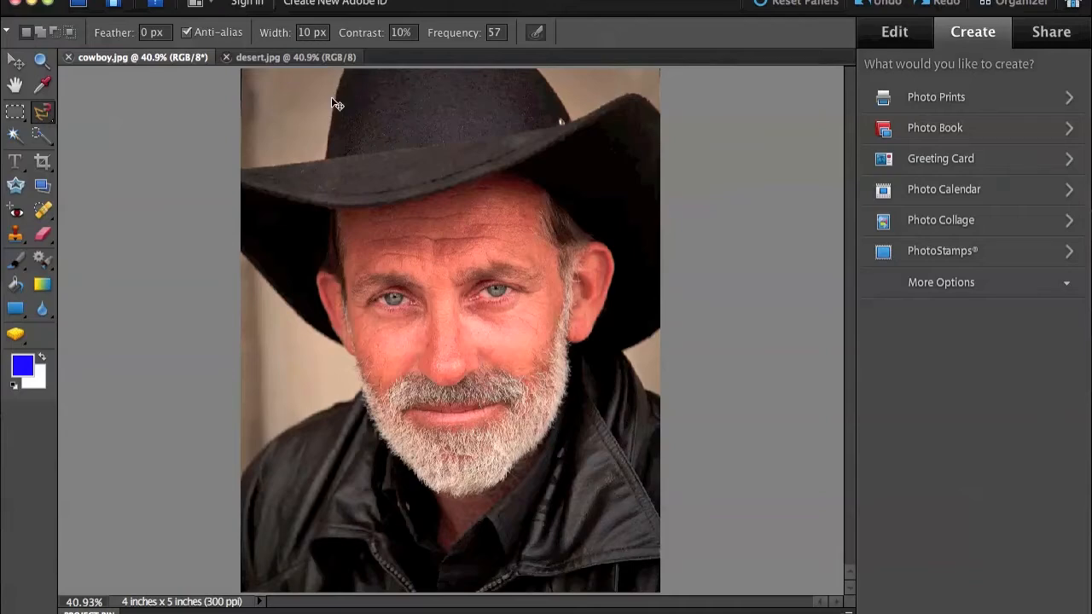
key(ctrl+plus)
key(ctrl+plus)
key(ctrl+plus)
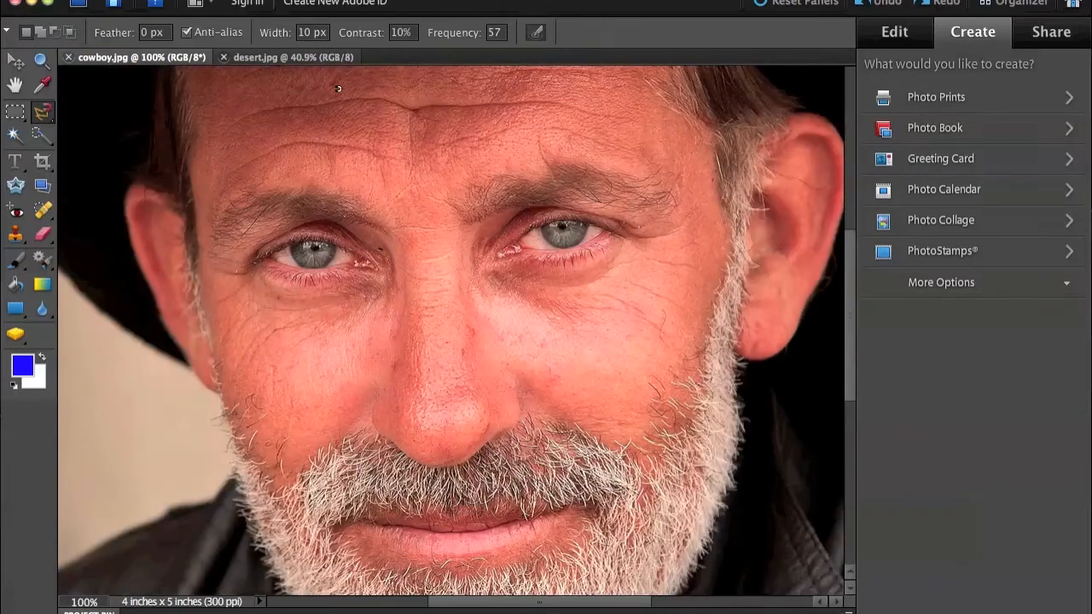
scroll(292, 326, up, 10)
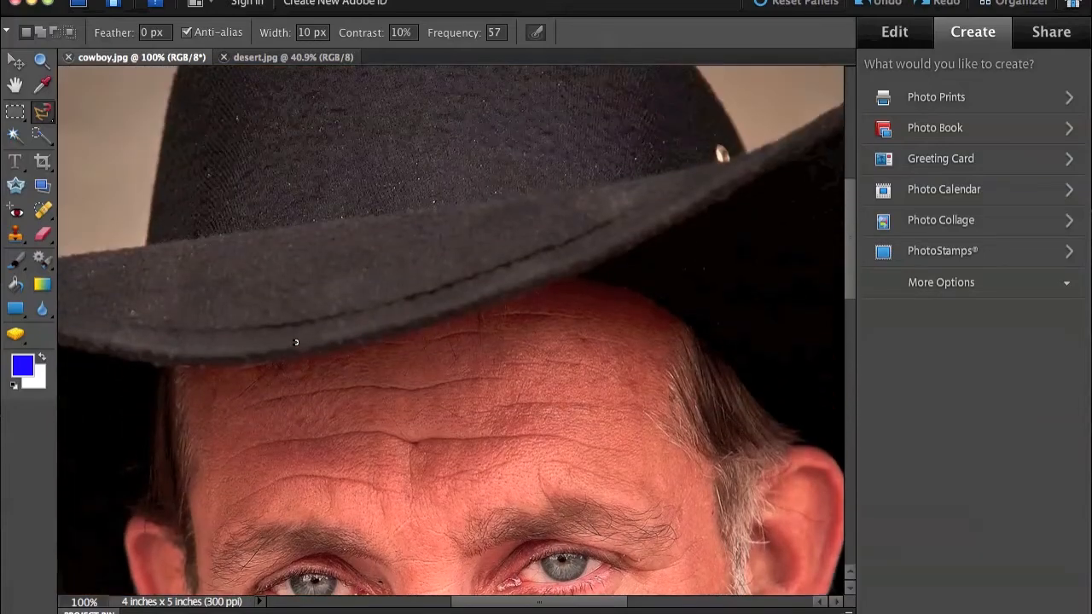
scroll(297, 343, up, 2)
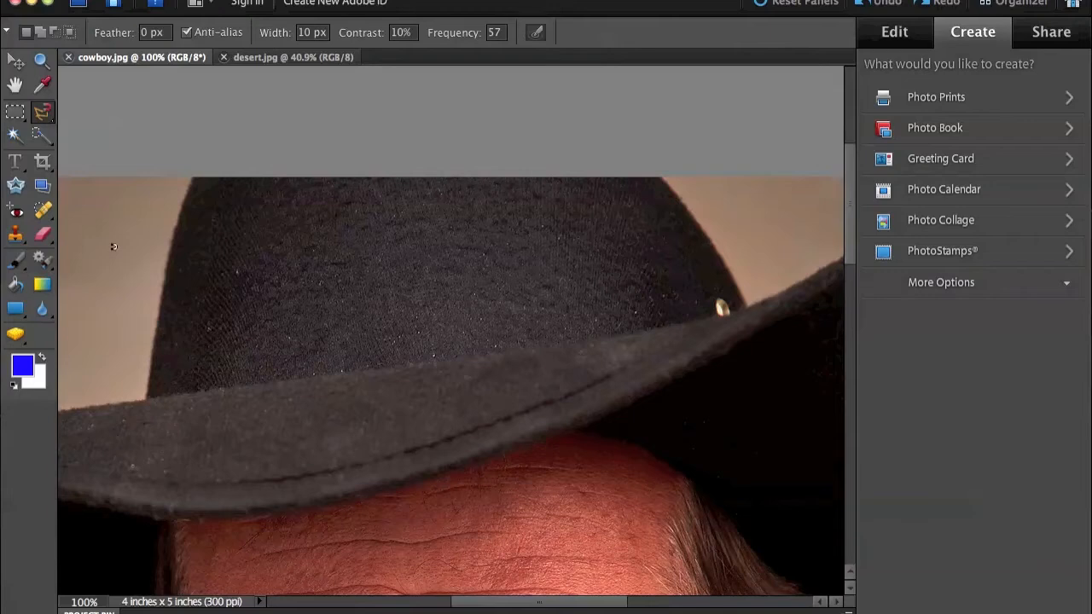
click(167, 249)
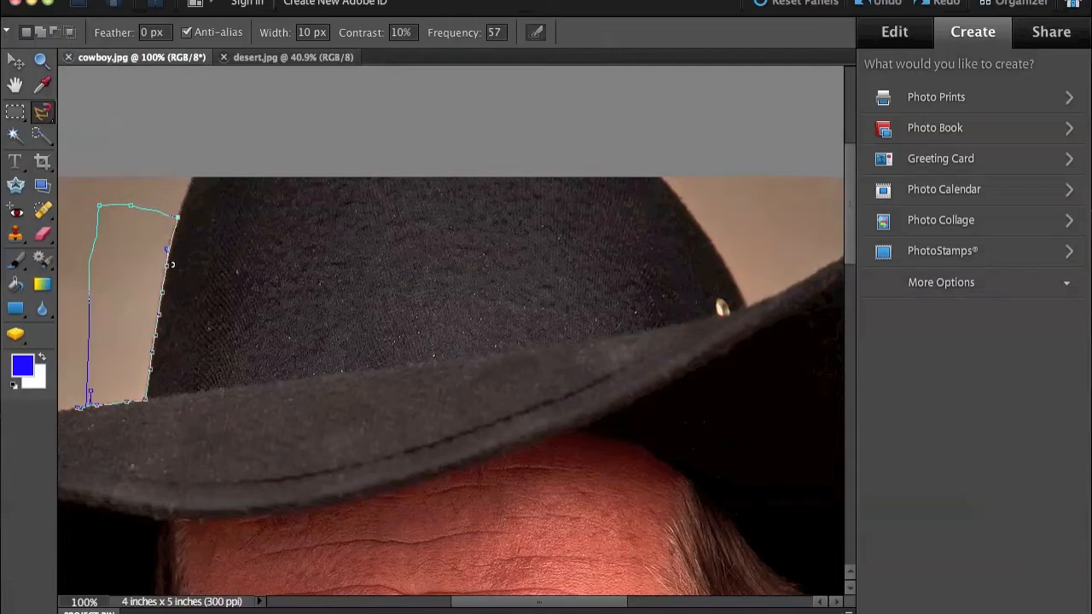
double_click(171, 241)
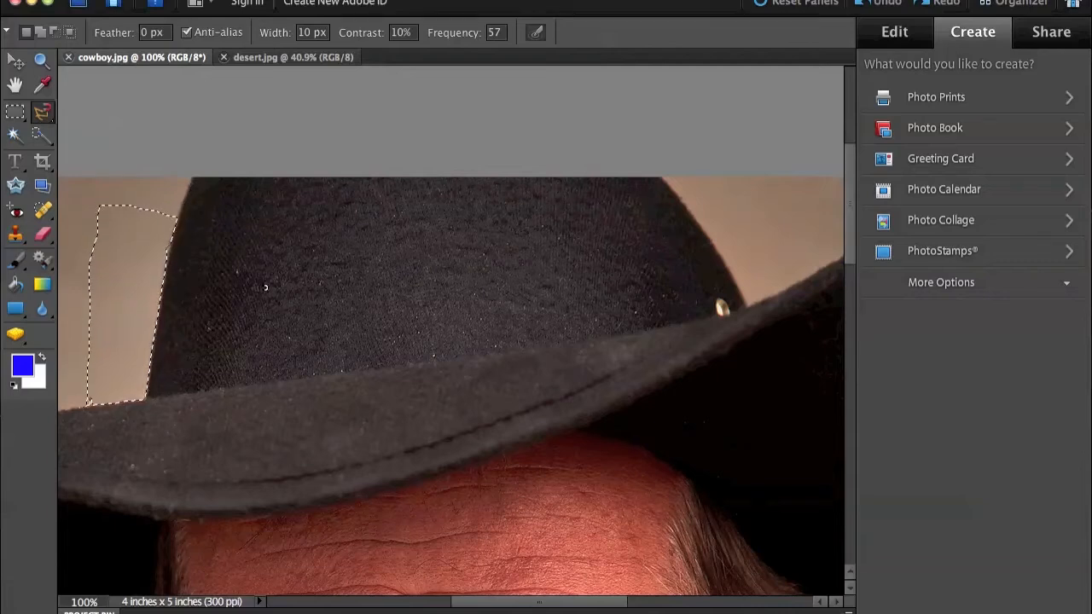
Step: Switch to the Polygonal Lasso tool and clear the selection beside the hat
click(46, 120)
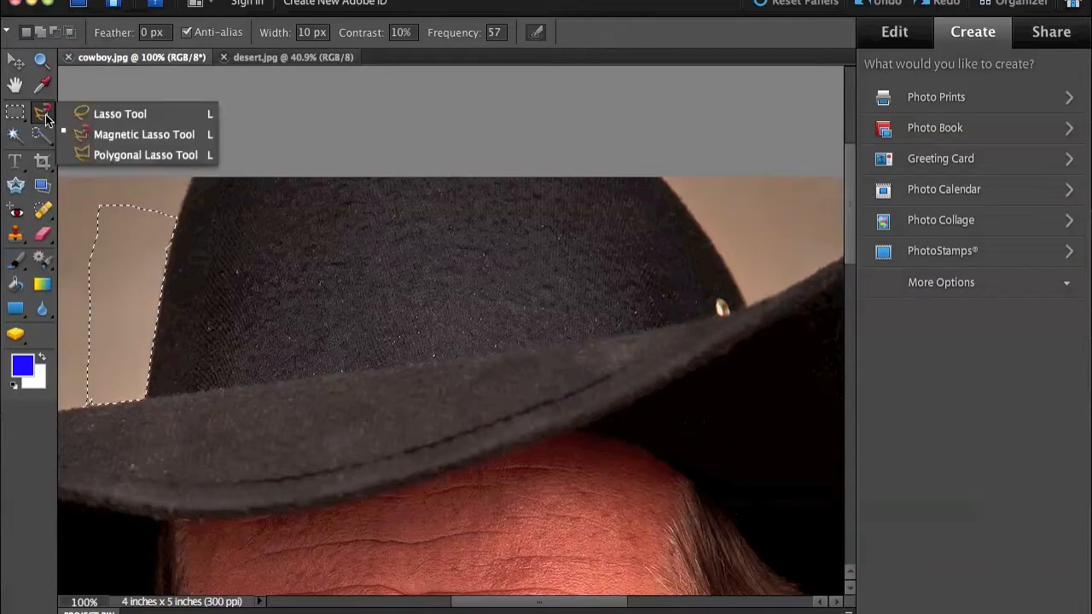
click(108, 155)
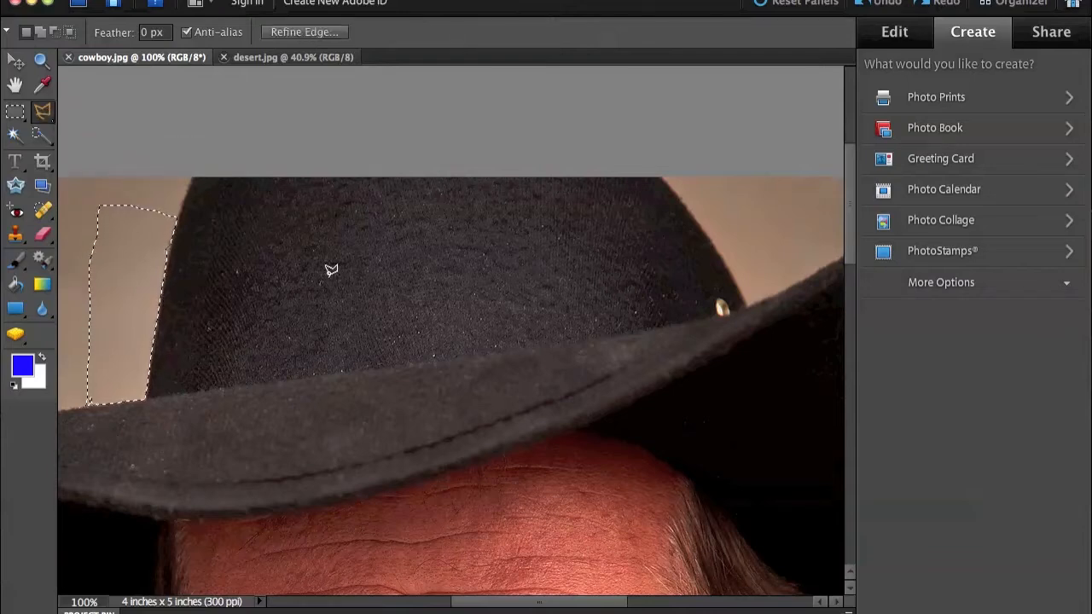
key(super+d)
scroll(378, 282, up, 3)
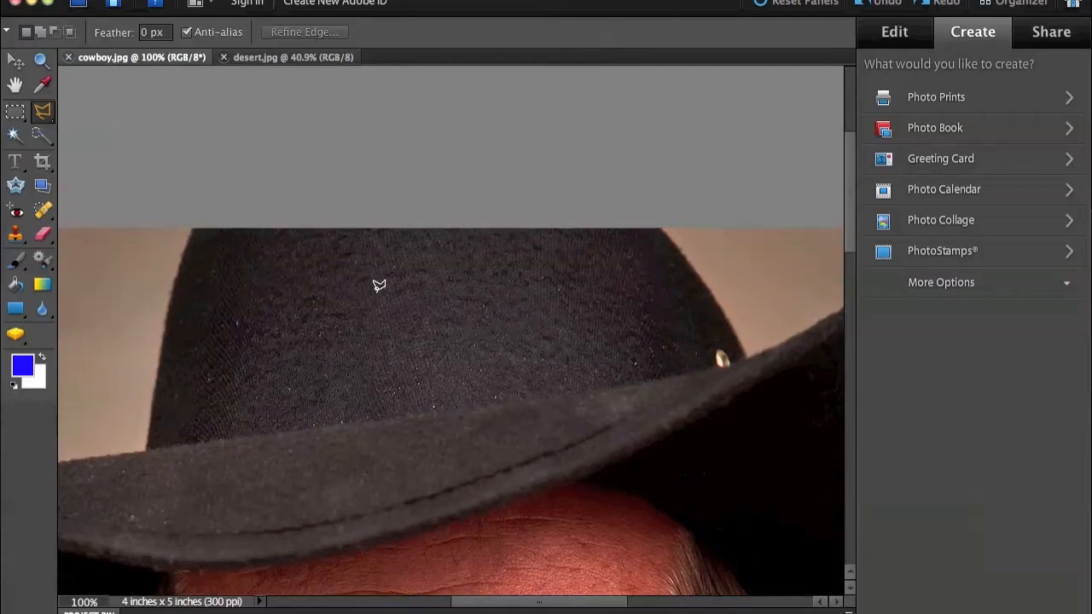
click(176, 267)
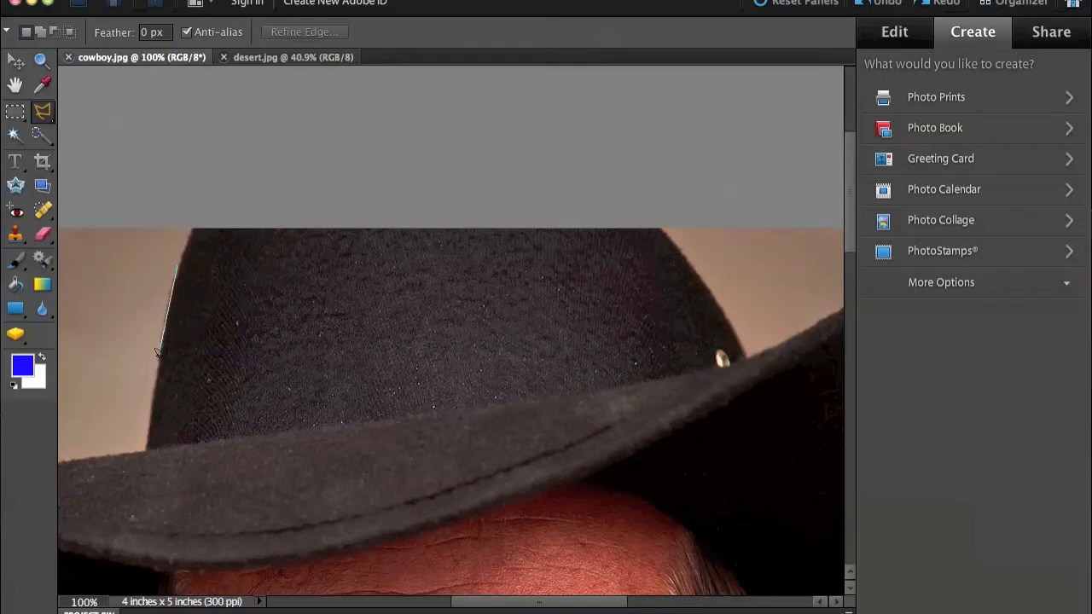
click(158, 355)
click(86, 421)
click(77, 295)
click(138, 296)
click(128, 247)
key(Escape)
Step: Draw a closed four-cornered Polygonal Lasso selection on the background left of the hat's crown, and clear it
click(178, 265)
click(100, 366)
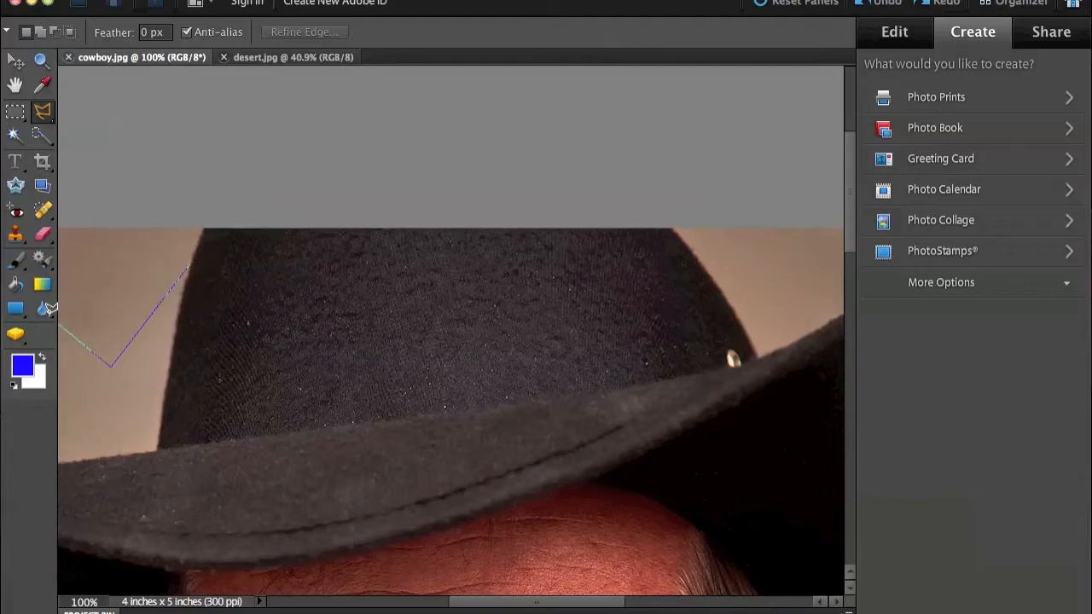
click(75, 282)
click(114, 255)
click(204, 254)
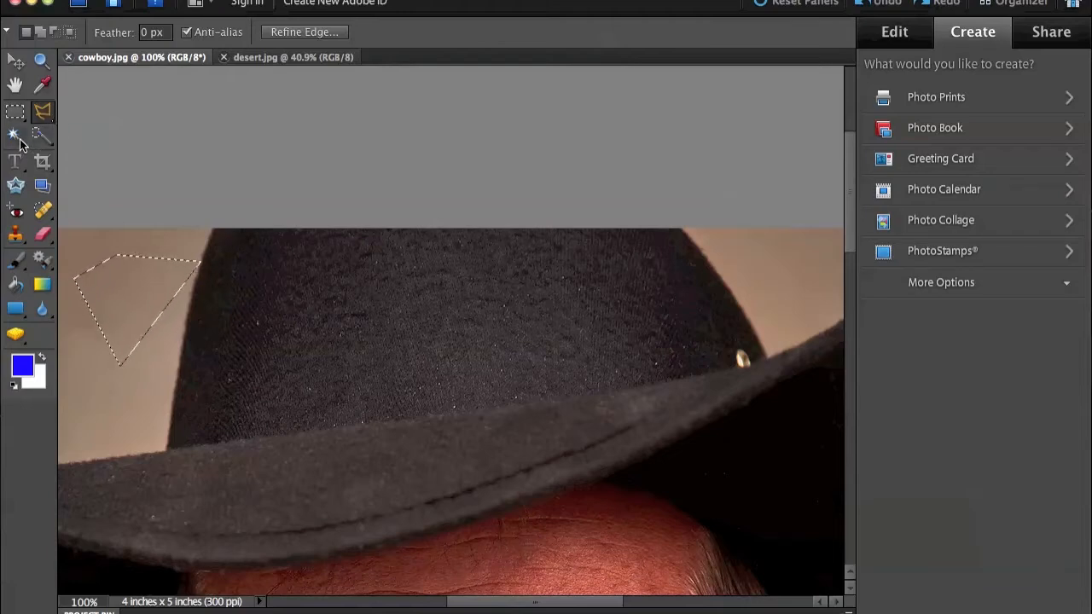
key(super+d)
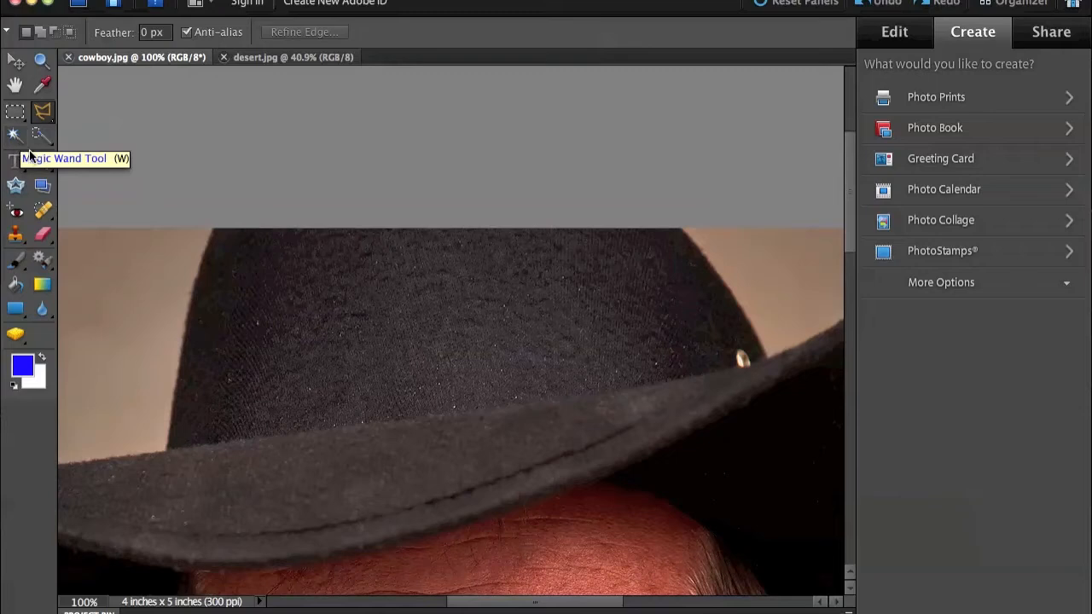
Step: Select the background beside the cowboy's face, below the hat brim, with the Magic Wand at tolerance 32, and clear the selection
click(14, 135)
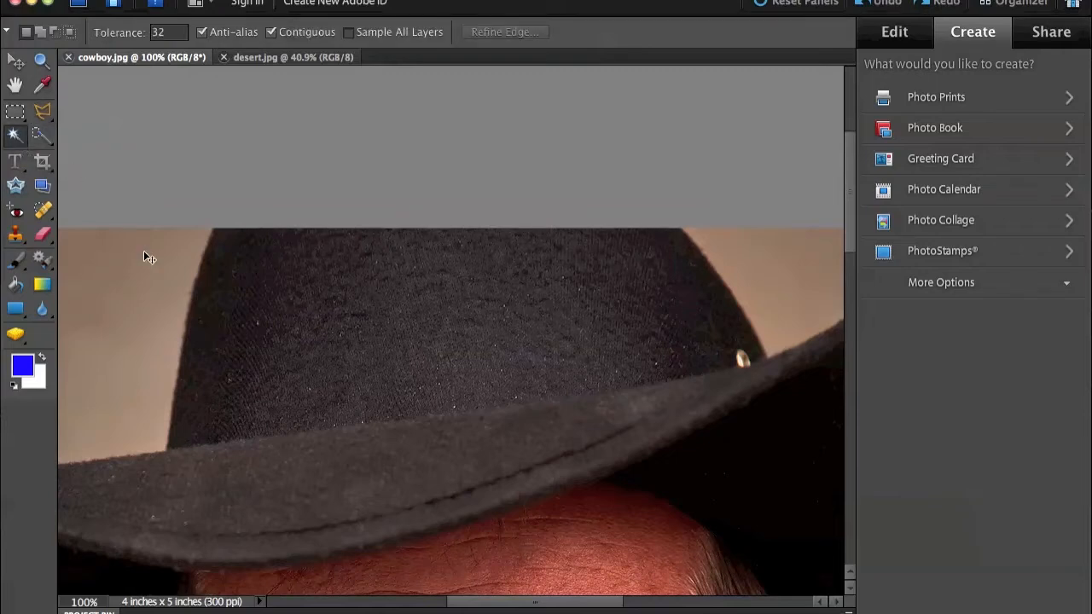
key(super+minus)
key(super+minus)
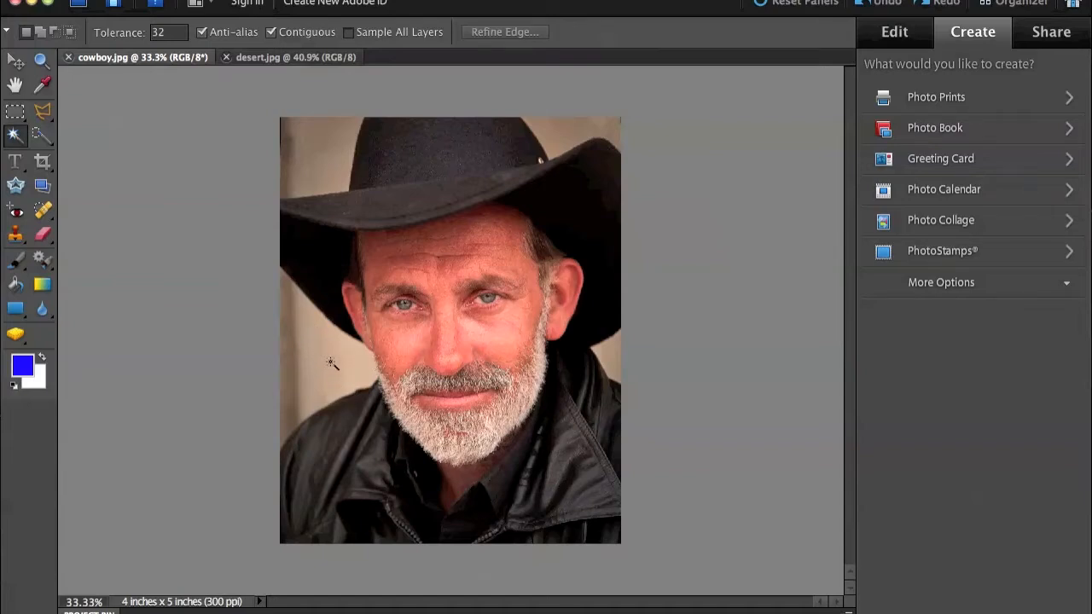
key(ctrl+z)
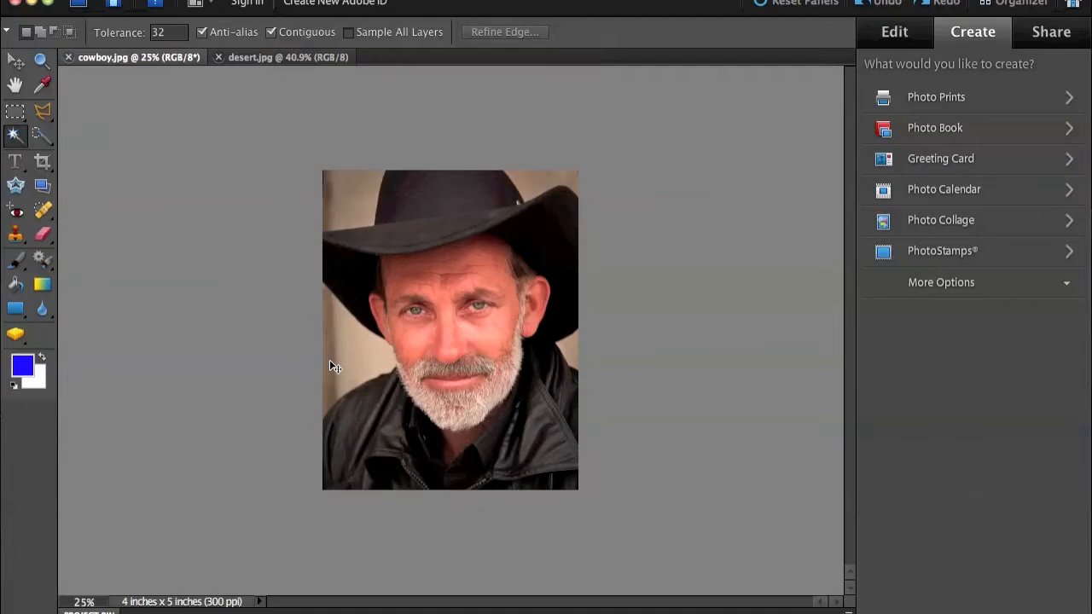
key(ctrl+y)
key(ctrl+plus)
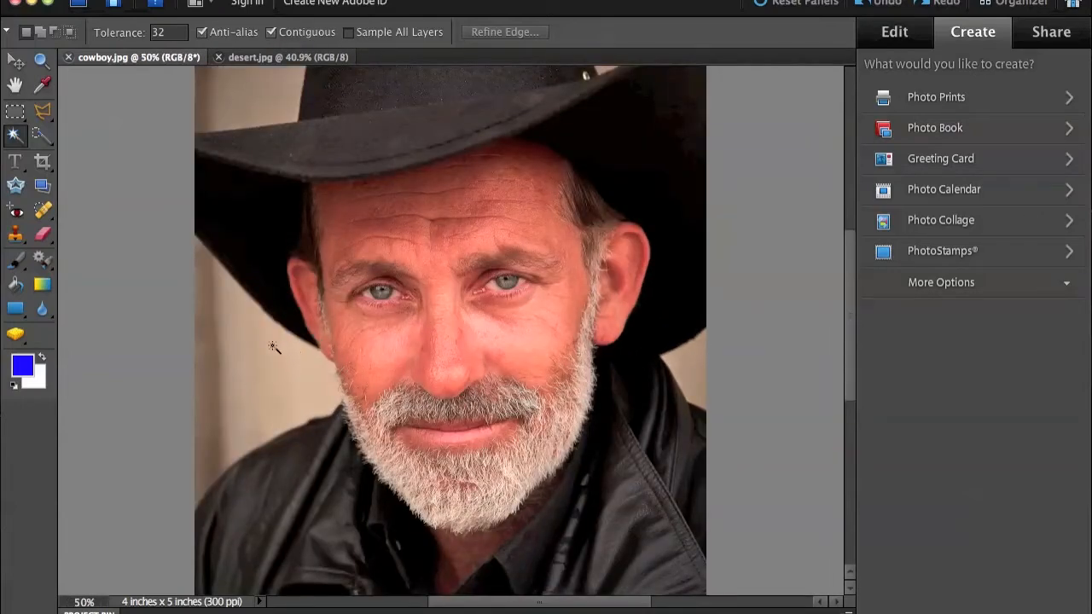
click(301, 382)
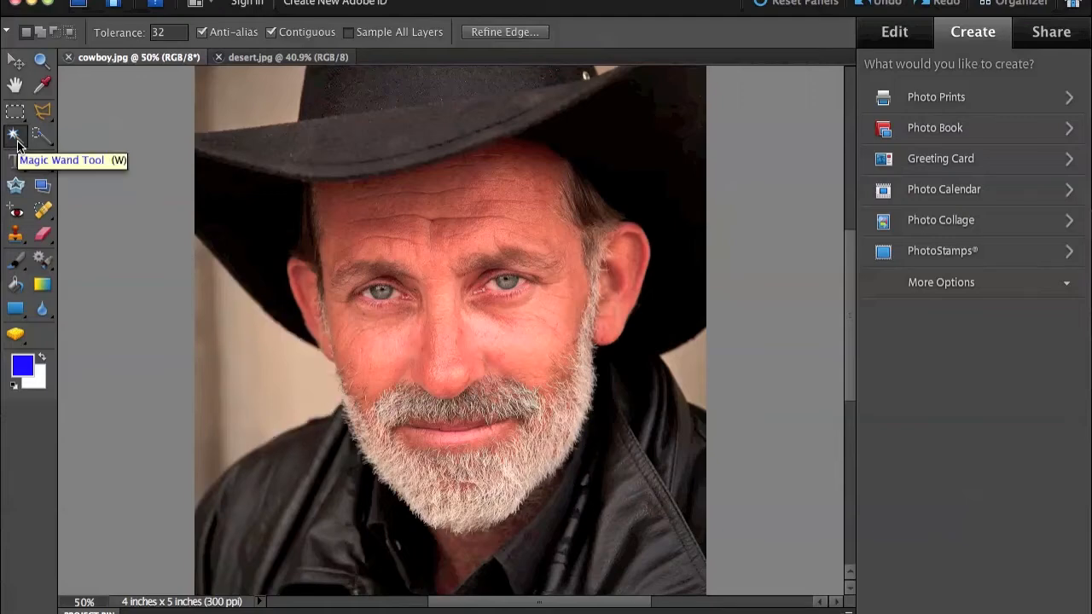
key(ctrl+d)
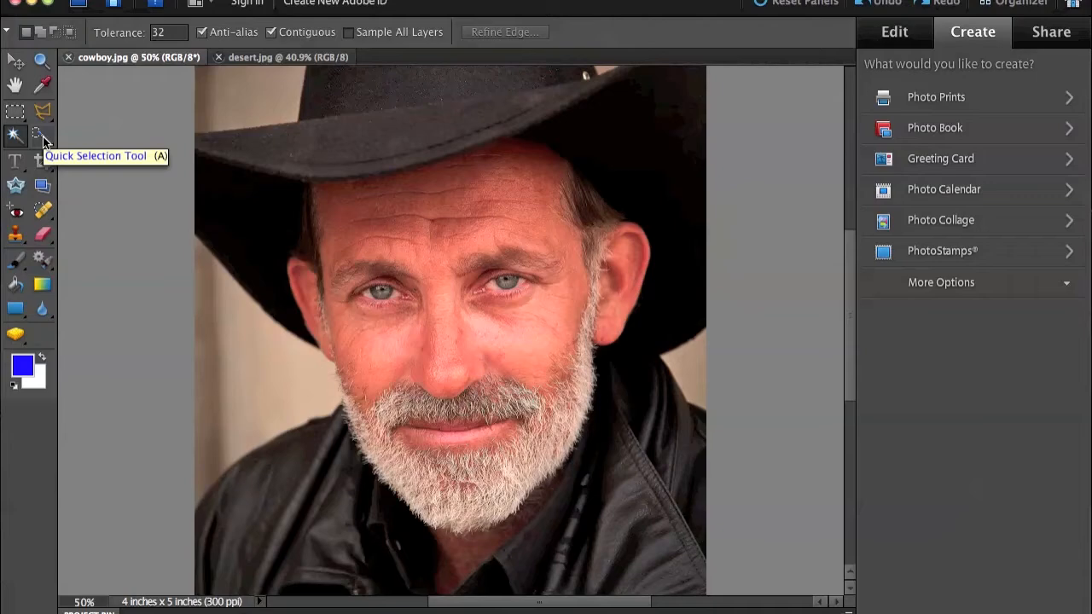
Step: Select the background between the hat brim and the jacket's shoulder, on the left of the photo, with the Quick Selection tool
click(46, 148)
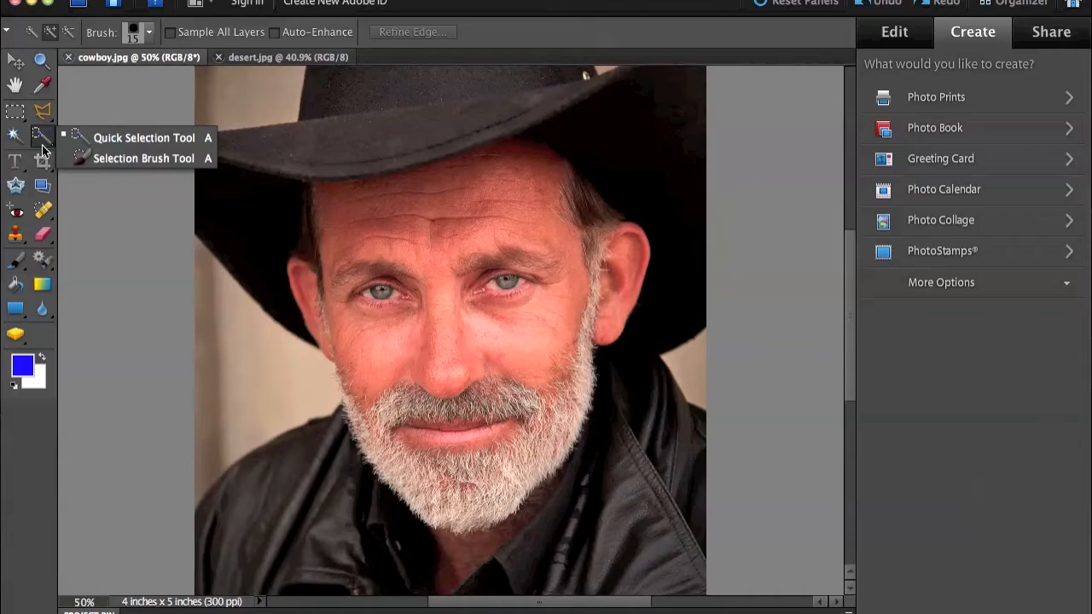
click(111, 138)
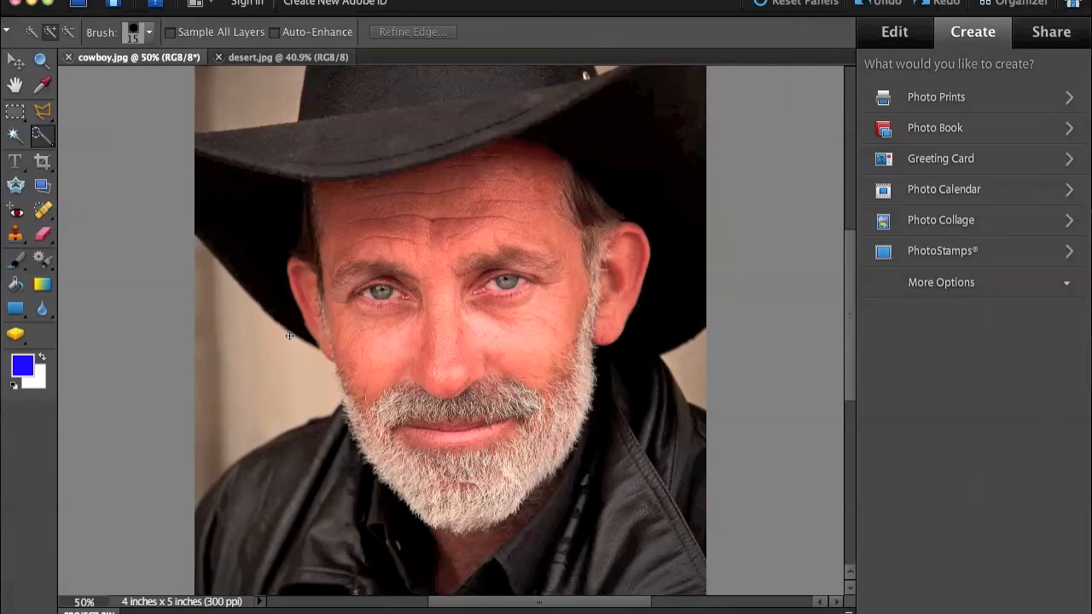
drag(314, 344, 331, 364)
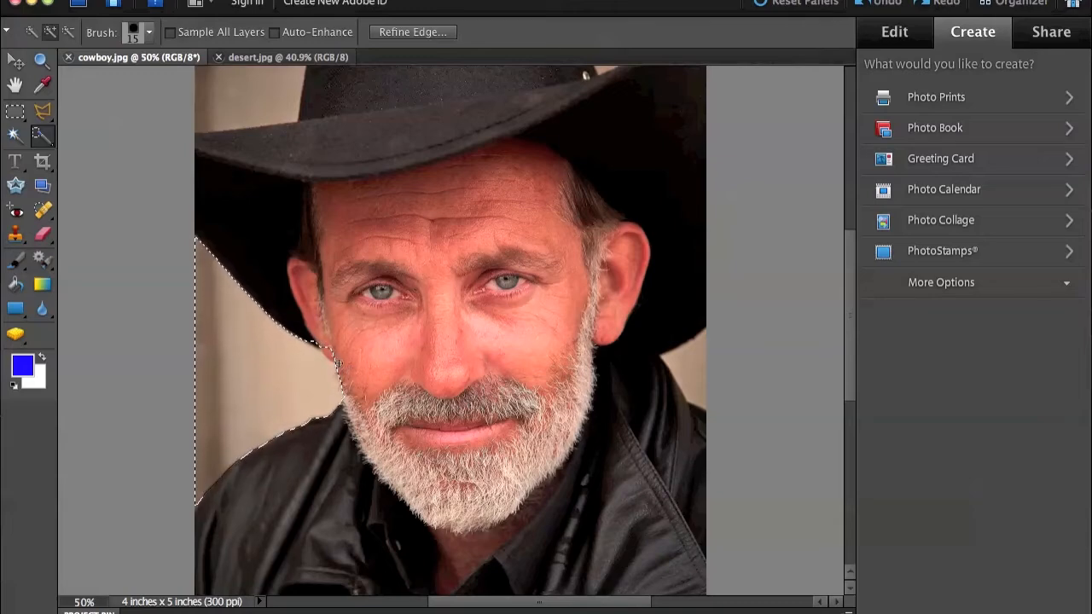
Step: Paint a selection over the background left of the hat's crown with the 13 px Selection Brush in Selection mode
scroll(446, 413, up, 5)
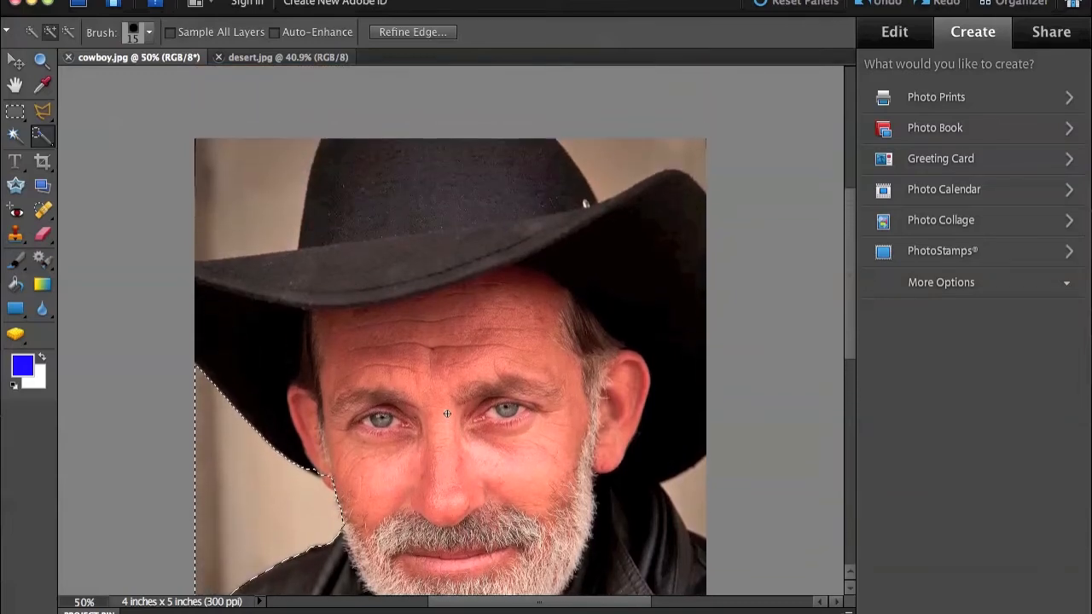
click(44, 143)
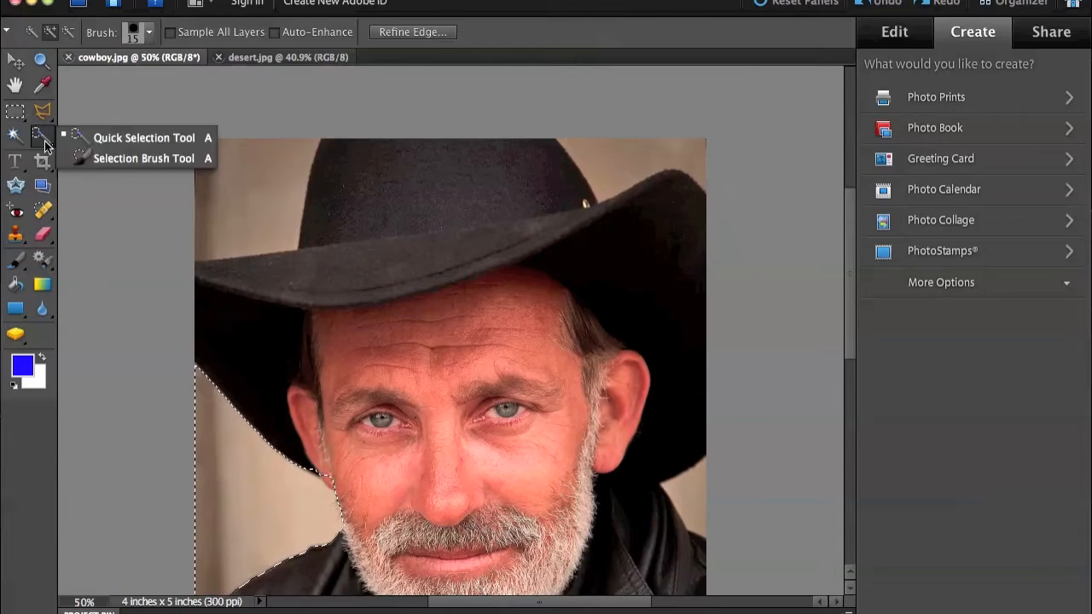
click(95, 155)
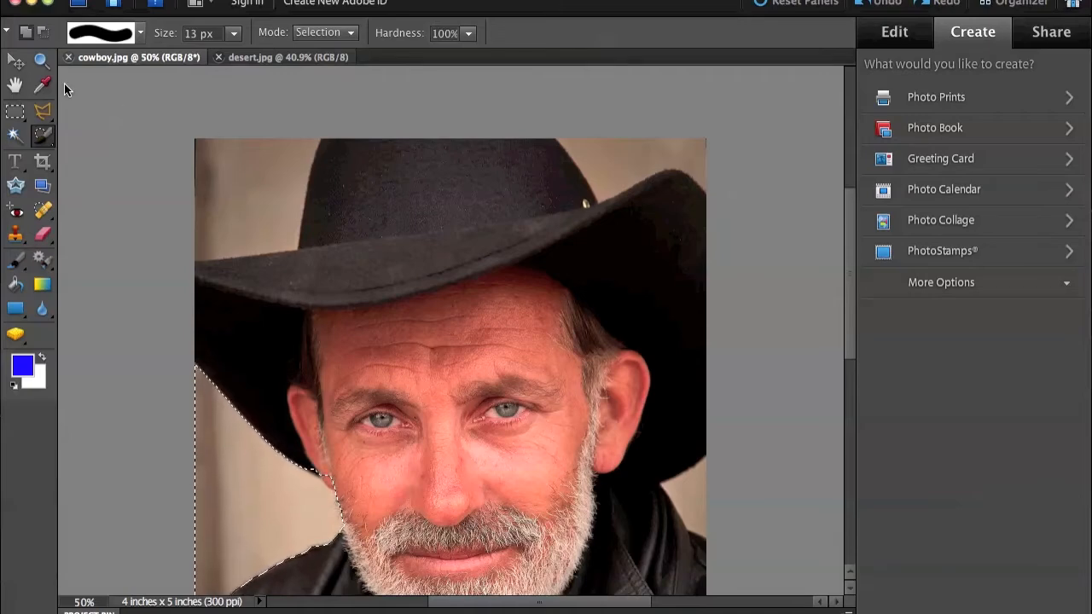
mouse_move(308, 163)
mouse_down()
mouse_move(305, 241)
mouse_move(216, 242)
mouse_move(255, 212)
mouse_move(304, 145)
mouse_up()
mouse_move(285, 184)
mouse_down()
mouse_move(220, 210)
mouse_move(216, 230)
mouse_up()
mouse_move(293, 221)
mouse_down()
mouse_move(242, 217)
mouse_move(209, 186)
mouse_up()
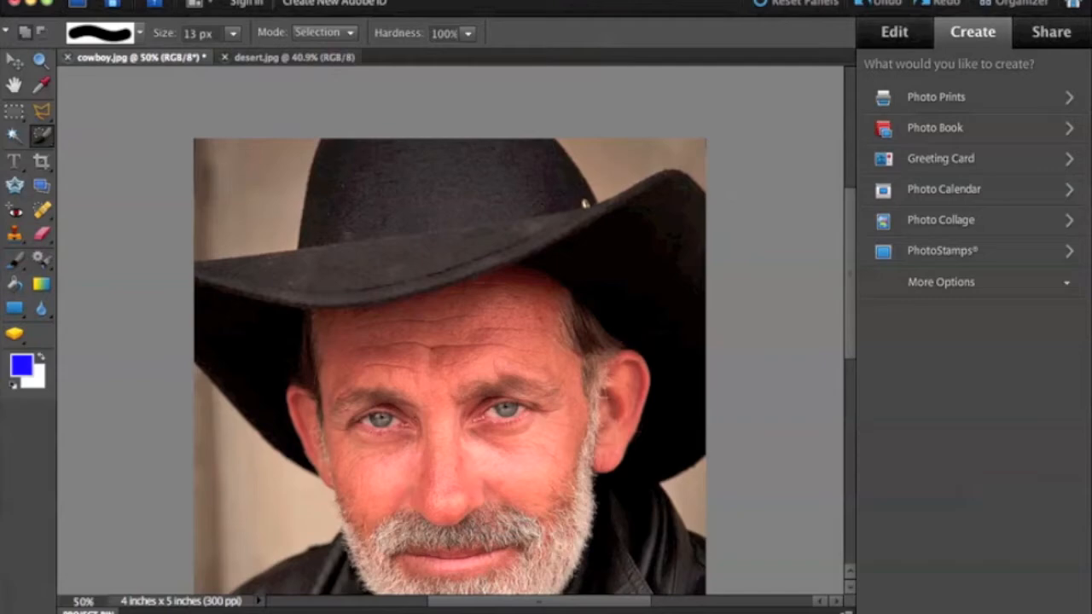
Step: Compare the portrait in cowboy.jpg with the landscape in desert.jpg, ending on cowboy.jpg
scroll(136, 329, down, 1)
scroll(142, 328, down, 6)
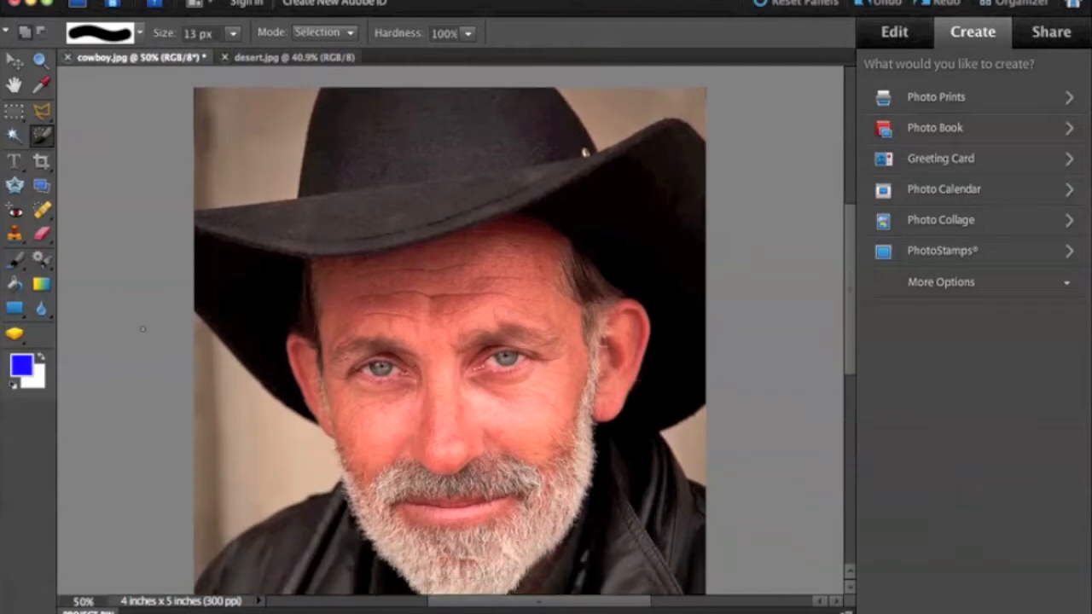
scroll(143, 328, up, 3)
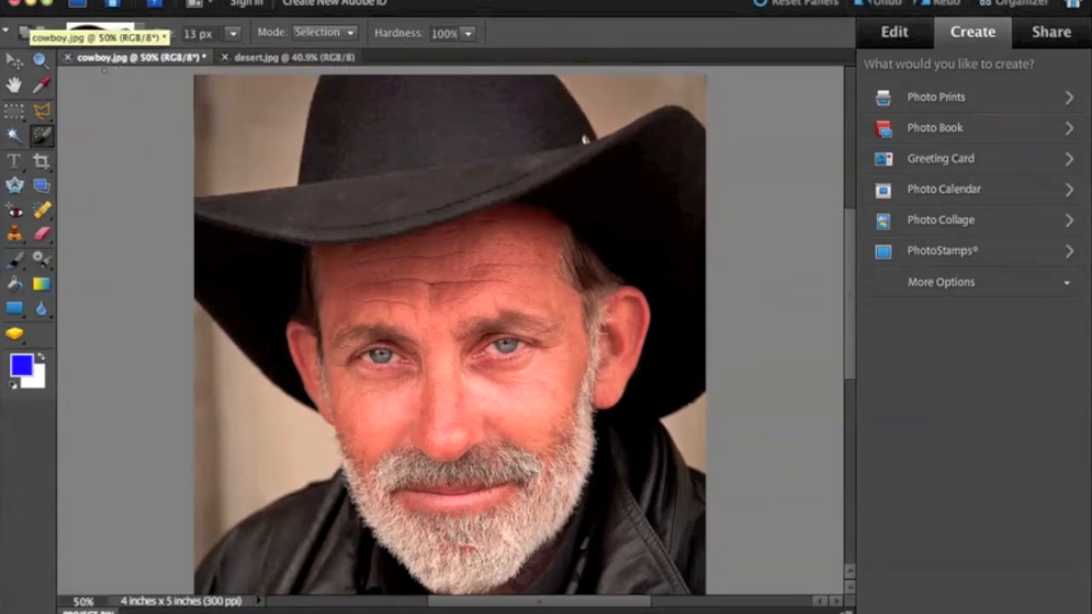
click(267, 61)
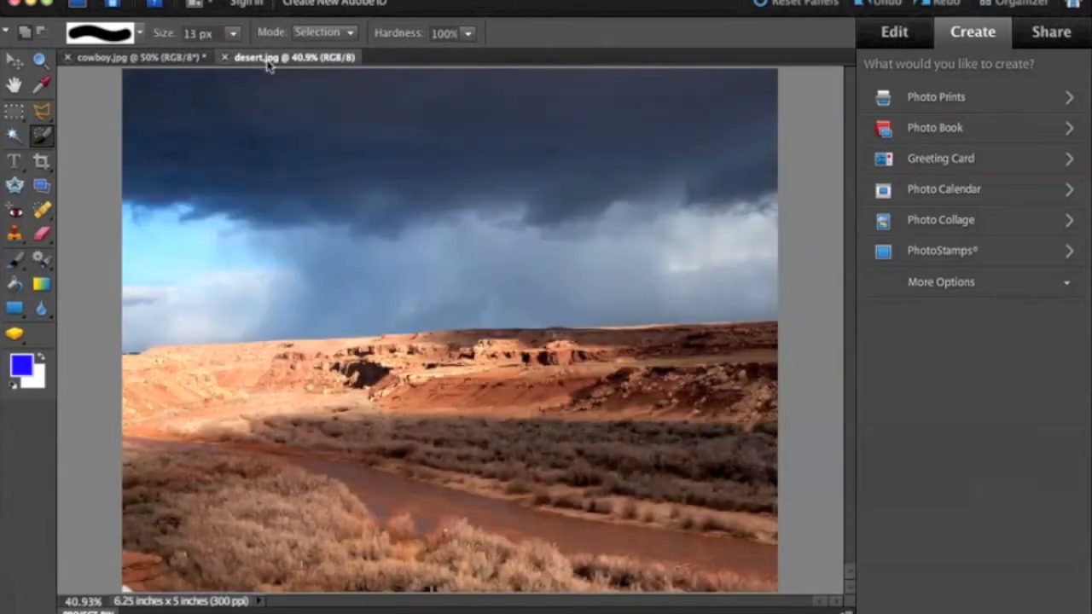
click(126, 59)
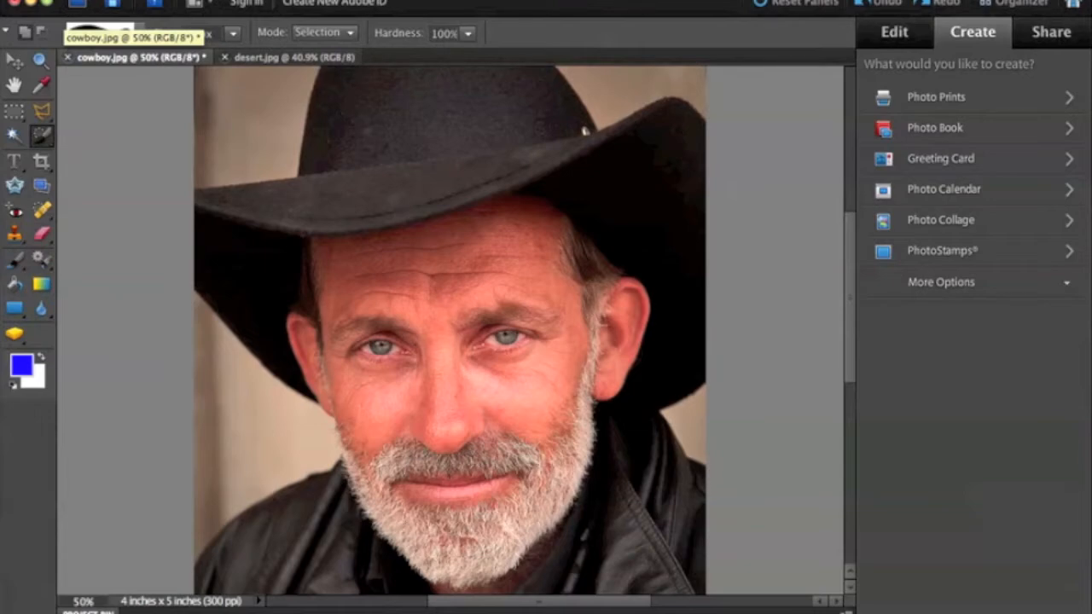
click(264, 58)
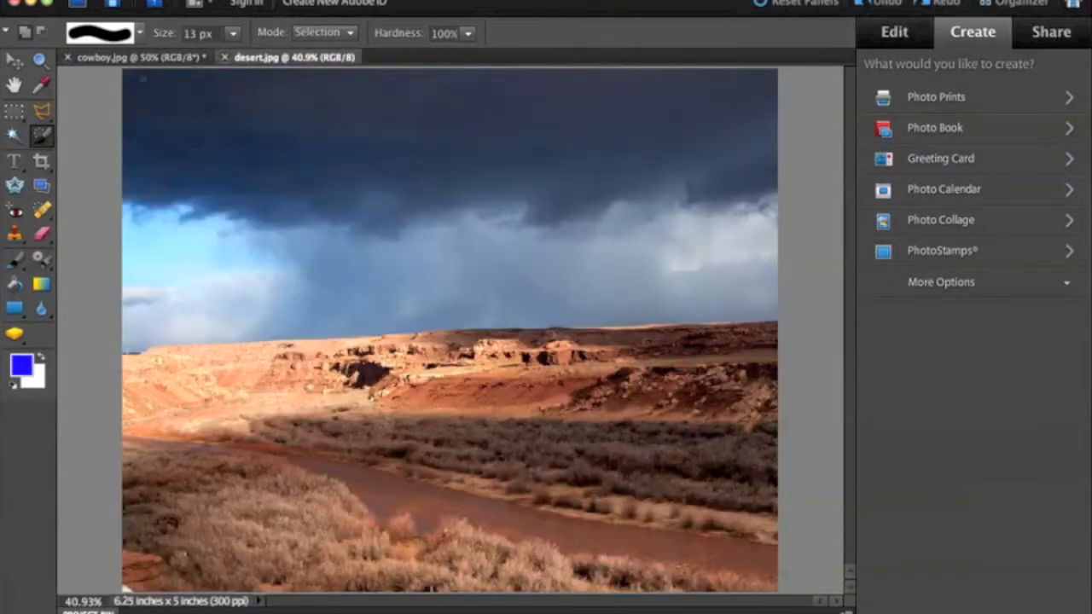
click(137, 58)
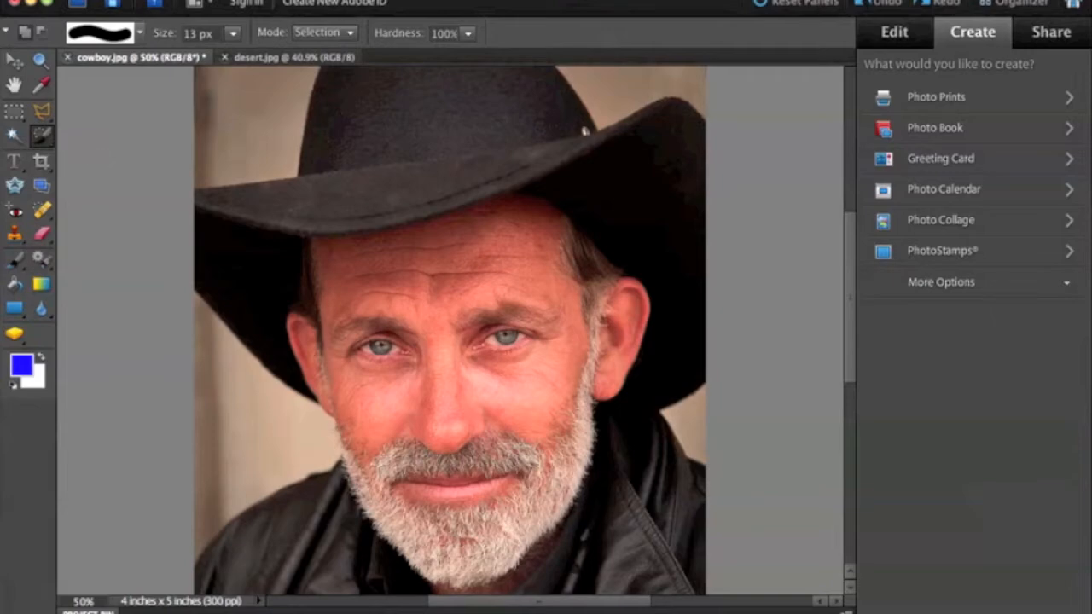
Step: Select all the background areas around the cowboy's hat and shoulders in cowboy.jpg with the Quick Selection tool
key(ctrl+minus)
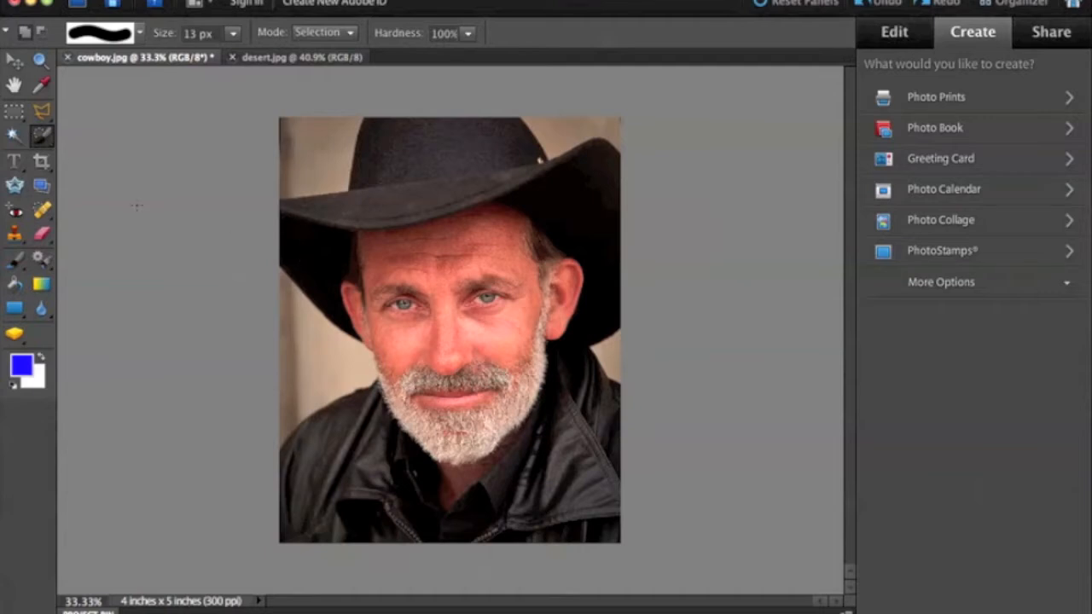
click(44, 137)
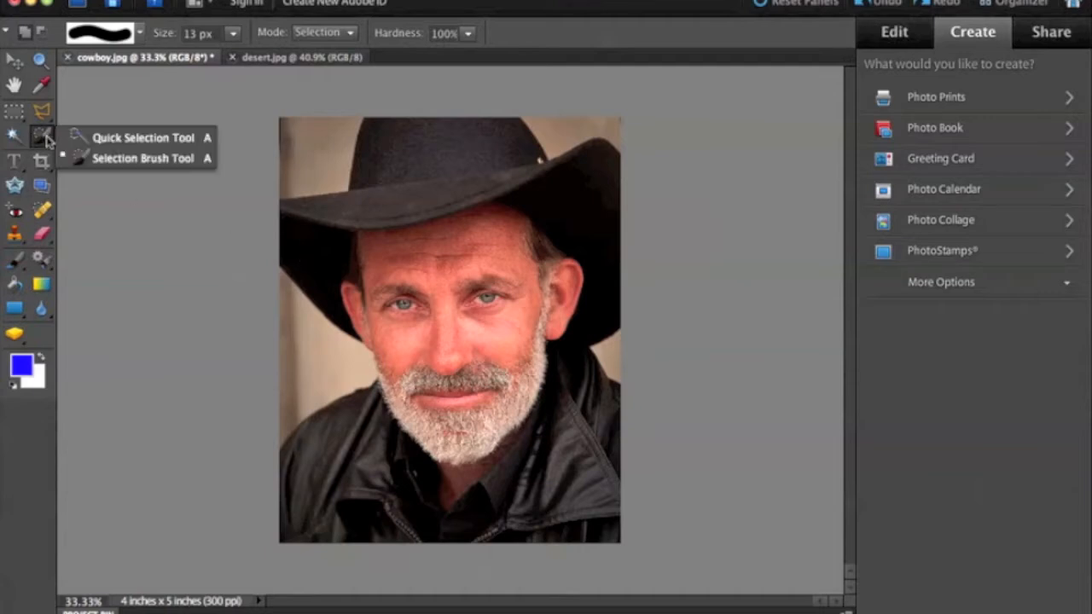
click(205, 140)
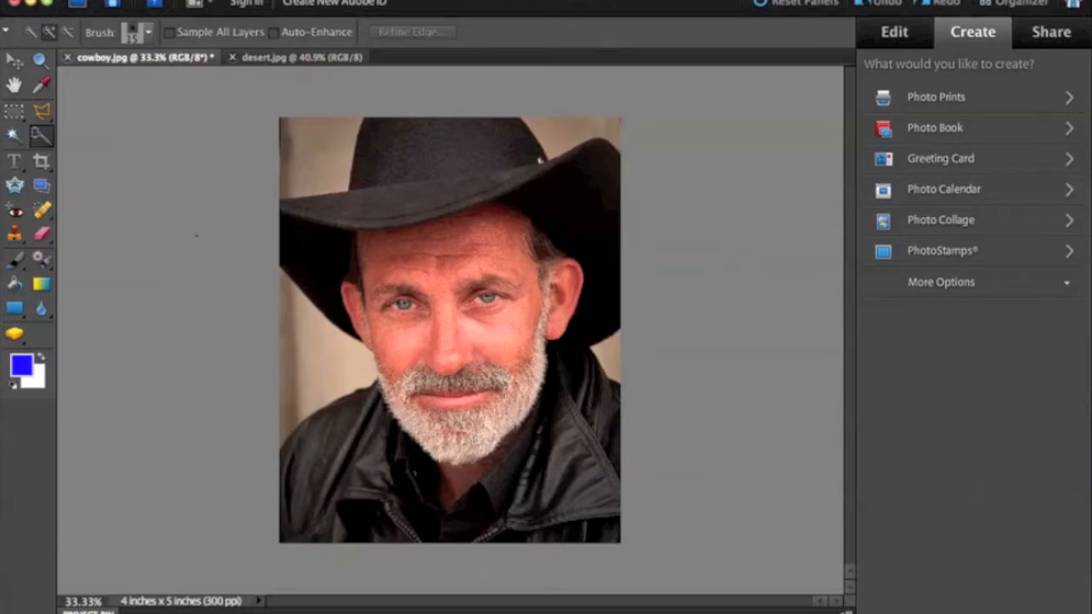
click(39, 140)
click(128, 138)
click(353, 369)
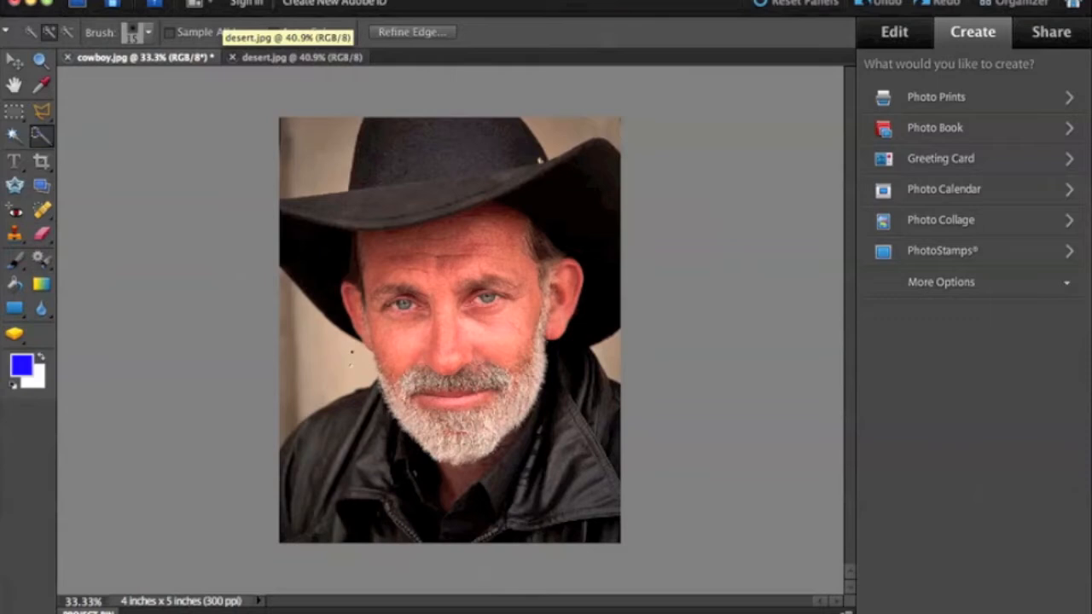
drag(350, 359, 304, 294)
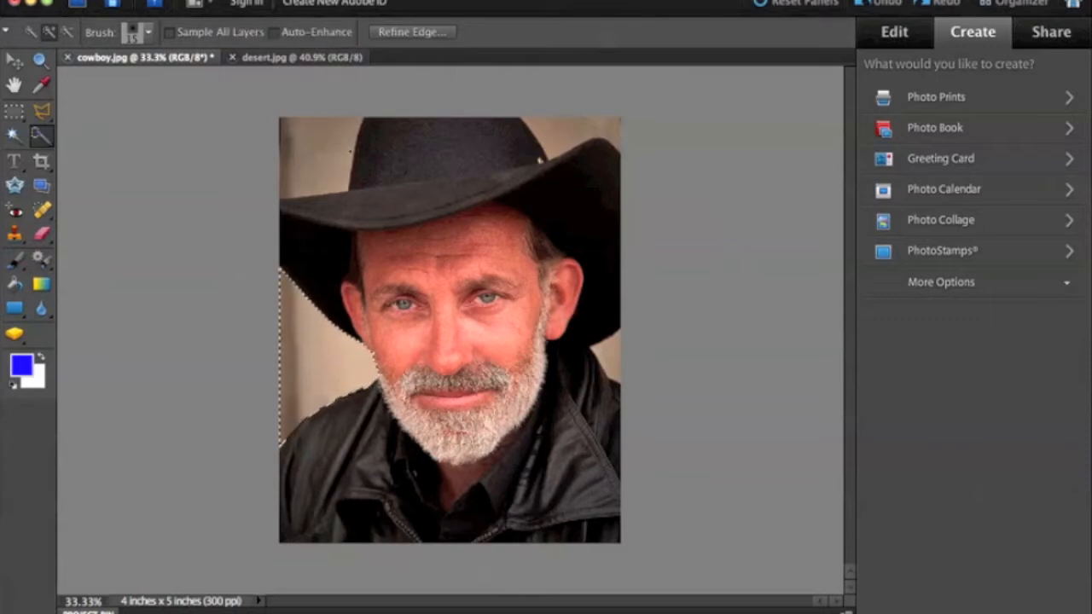
click(350, 151)
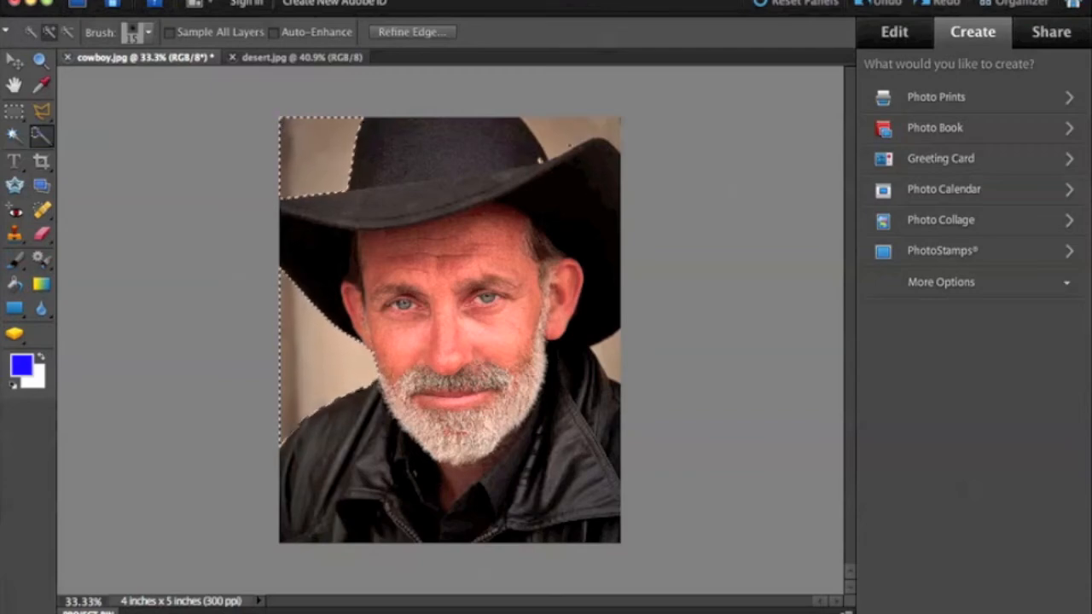
click(555, 137)
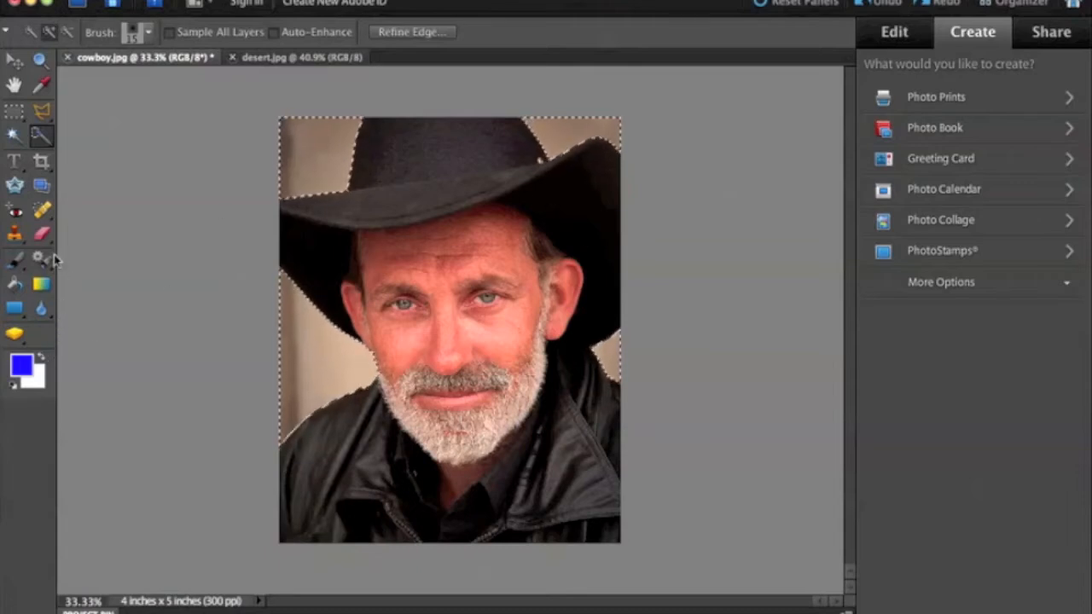
Step: Examine the selection's outline at the photo's upper-left corner, magnified to 500%
click(41, 61)
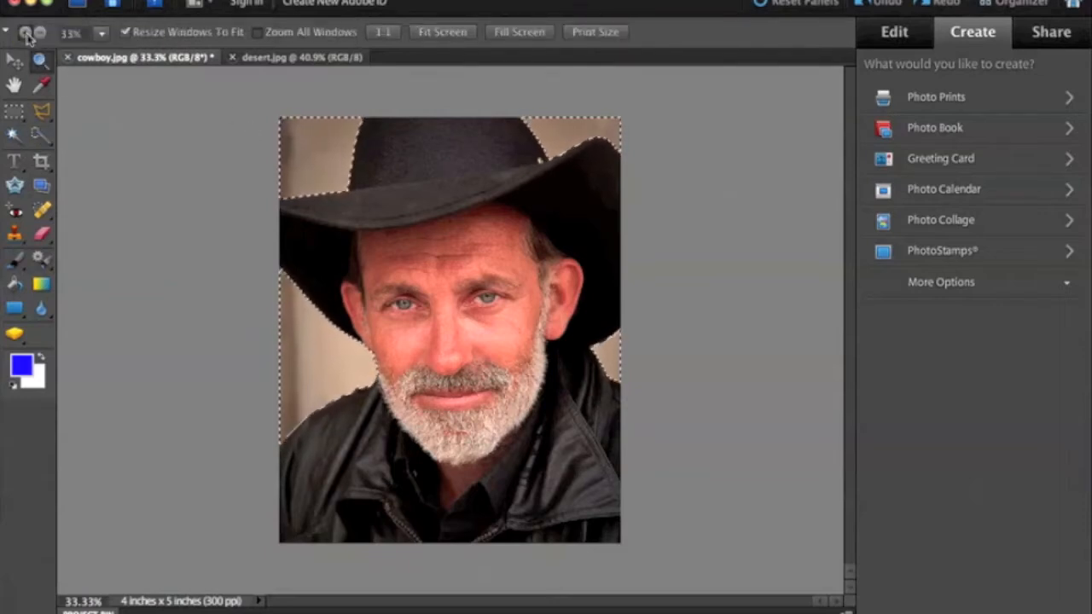
click(321, 169)
click(458, 316)
click(458, 319)
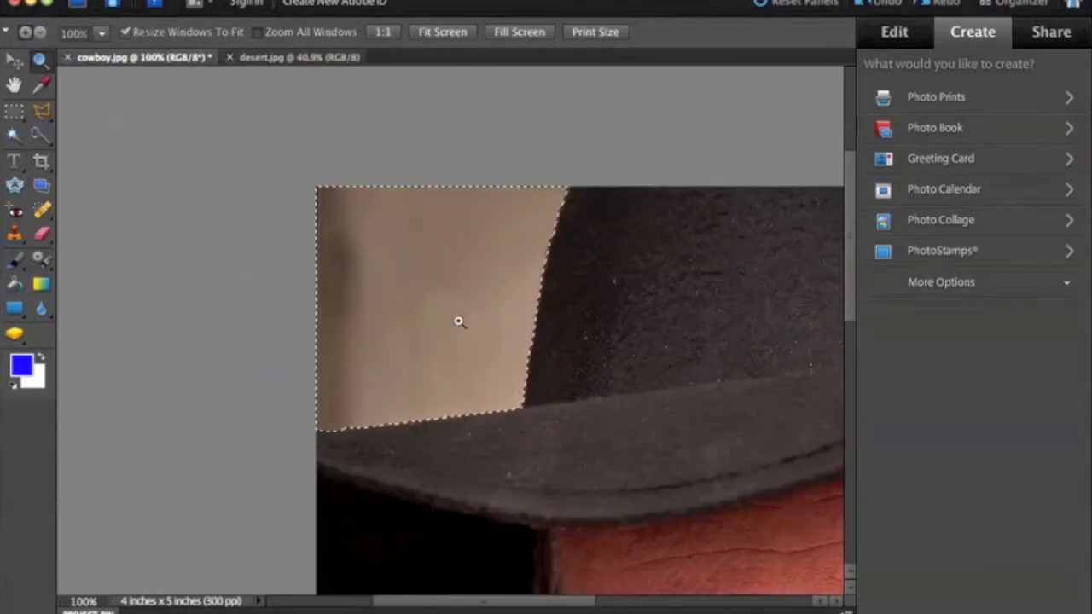
click(458, 321)
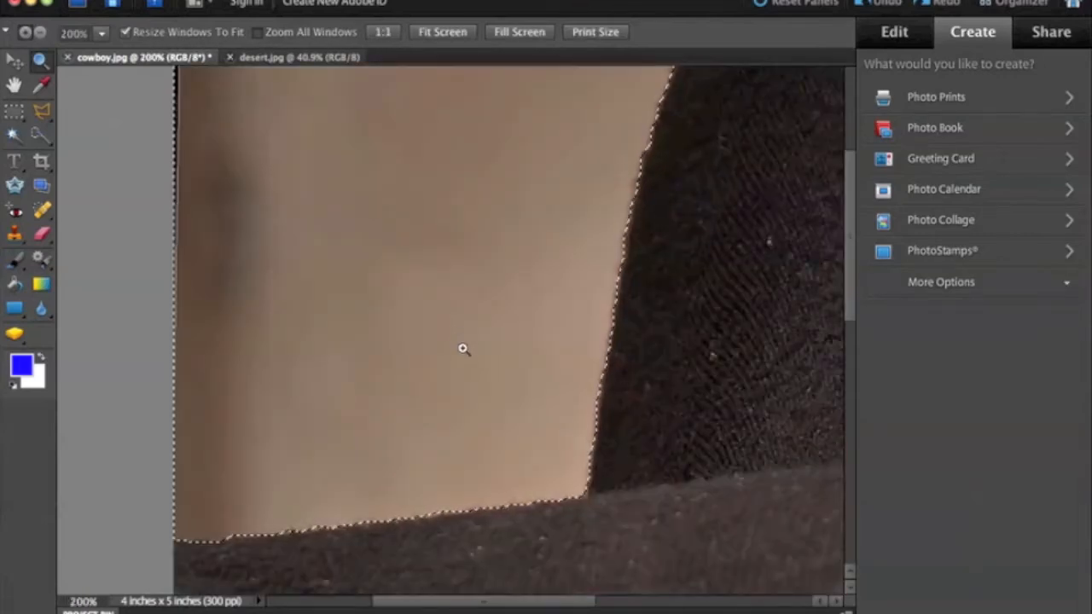
scroll(463, 349, up, 2)
scroll(463, 349, up, 4)
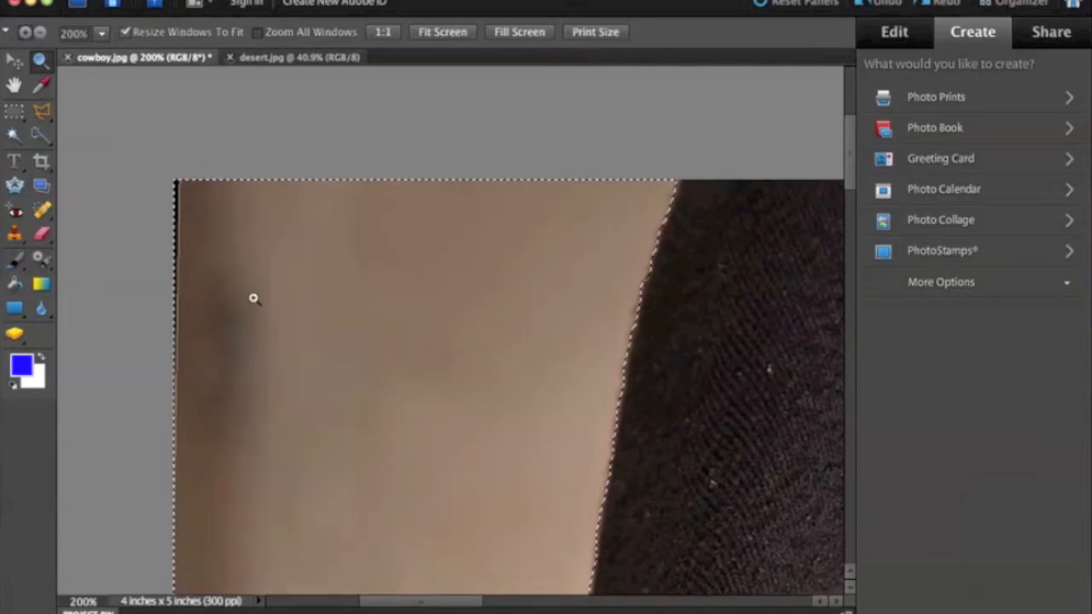
click(204, 243)
click(185, 229)
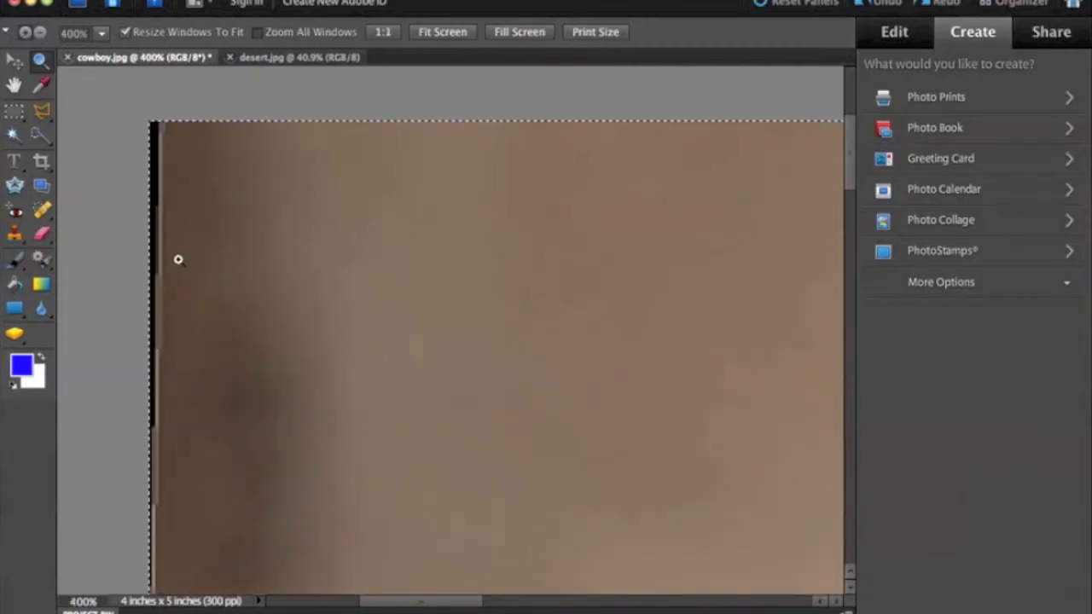
click(197, 223)
scroll(197, 223, up, 5)
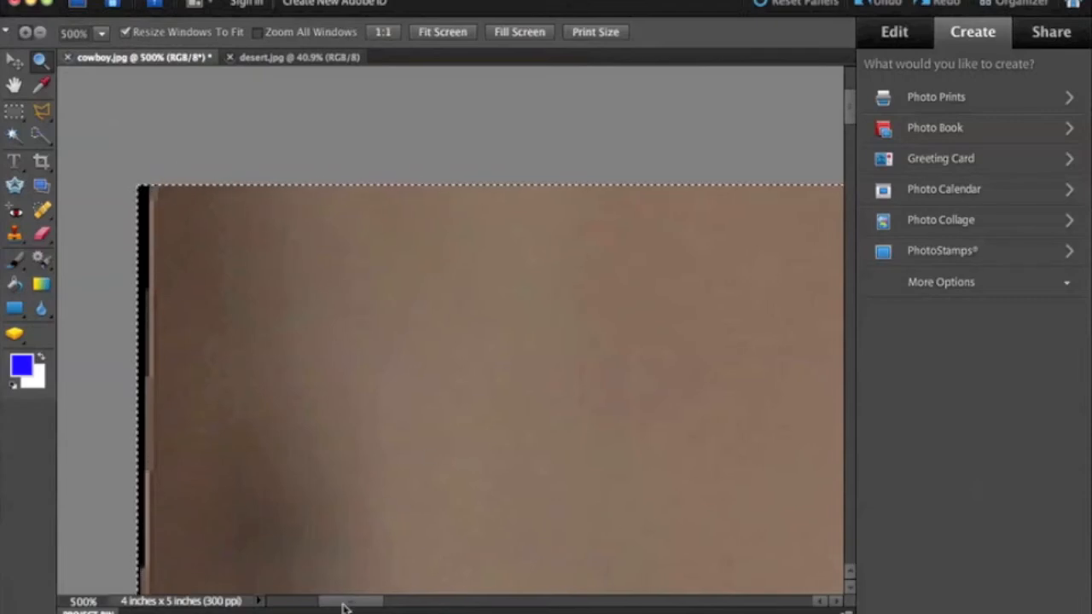
Step: Inspect at 500% how closely the selection follows the left edge of the hat's crown
drag(345, 606, 415, 605)
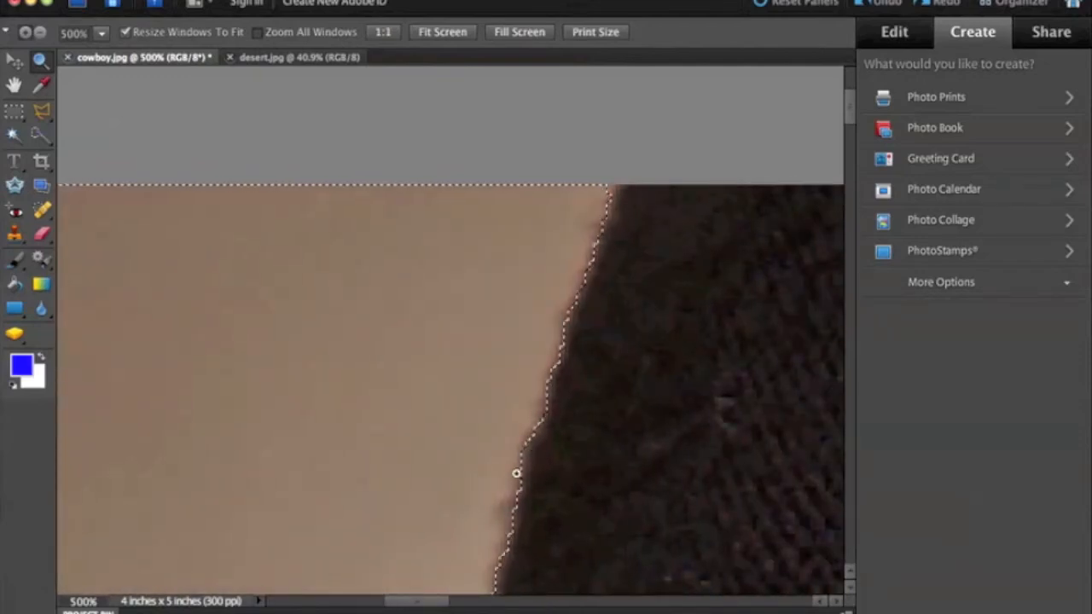
scroll(516, 476, down, 2)
scroll(516, 476, down, 12)
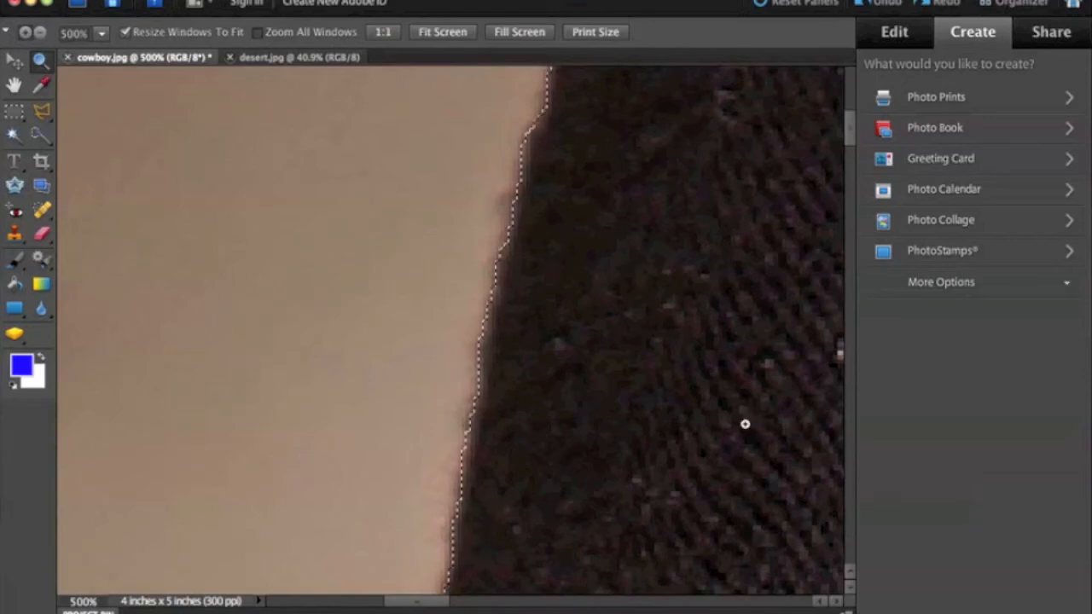
scroll(426, 506, down, 8)
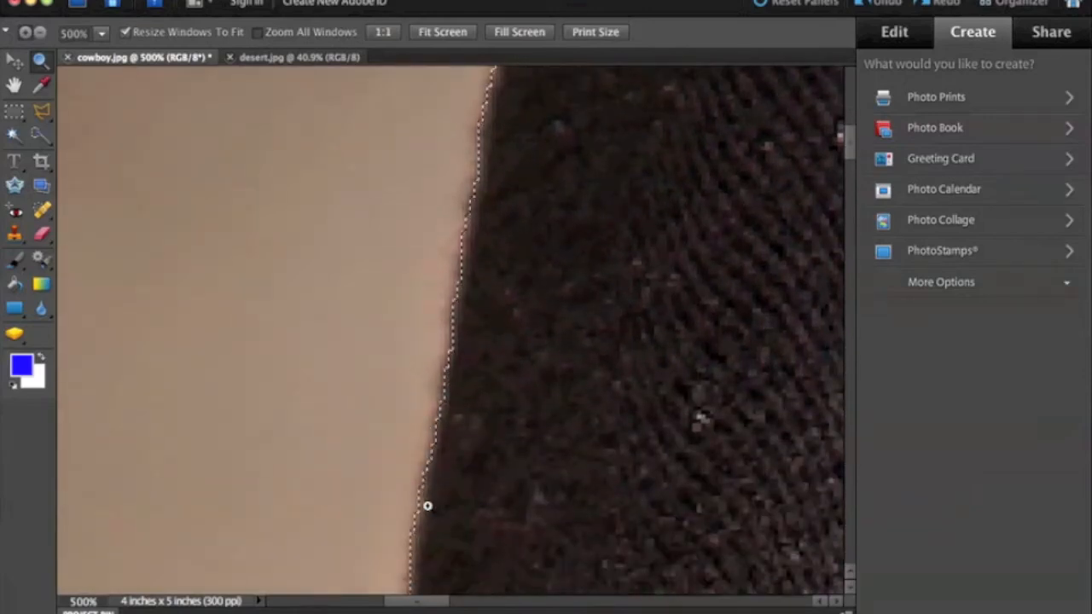
Step: Examine at 500% the selection around the corner where the hat's crown meets the brim and back up the crown's left edge
scroll(400, 506, down, 5)
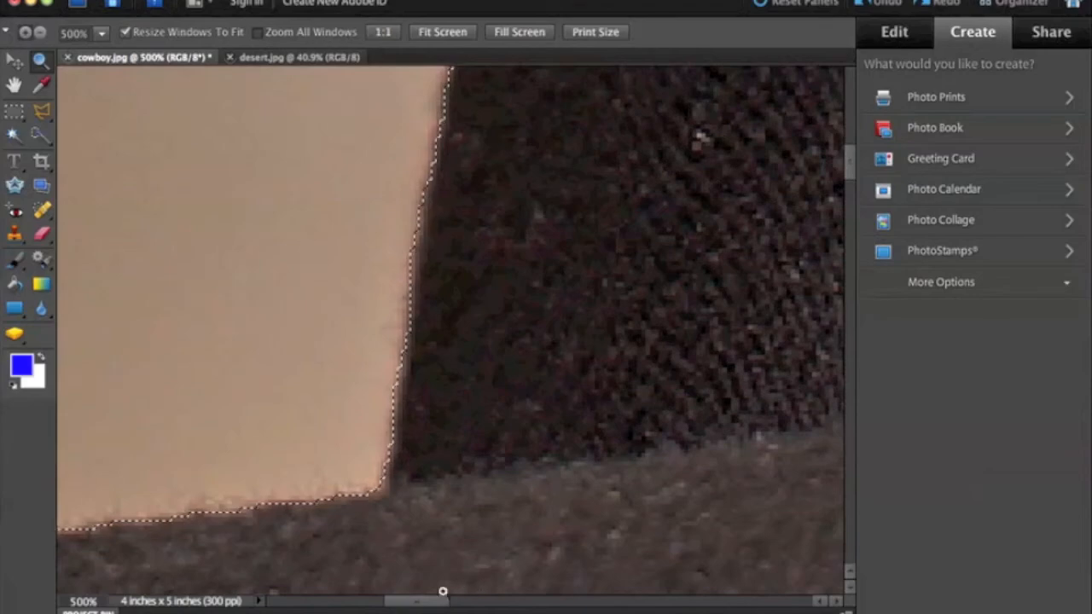
mouse_move(407, 606)
mouse_down()
mouse_move(348, 608)
mouse_move(514, 602)
mouse_move(421, 592)
mouse_up()
scroll(355, 545, down, 2)
scroll(391, 480, up, 2)
scroll(391, 480, up, 1)
scroll(600, 507, left, 3)
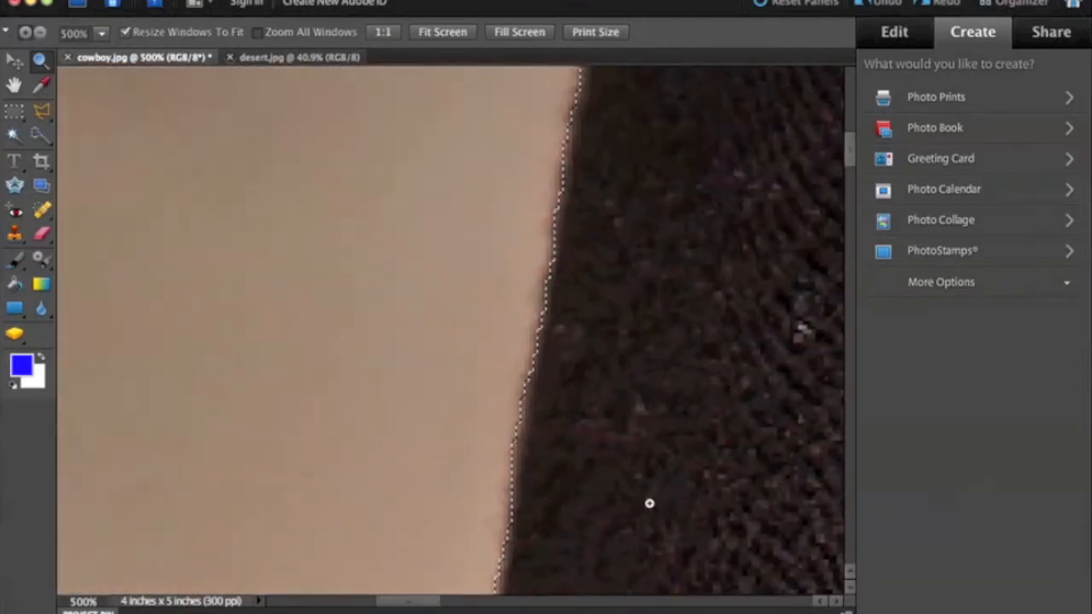
scroll(649, 505, left, 2)
scroll(640, 380, left, 3)
scroll(640, 381, up, 2)
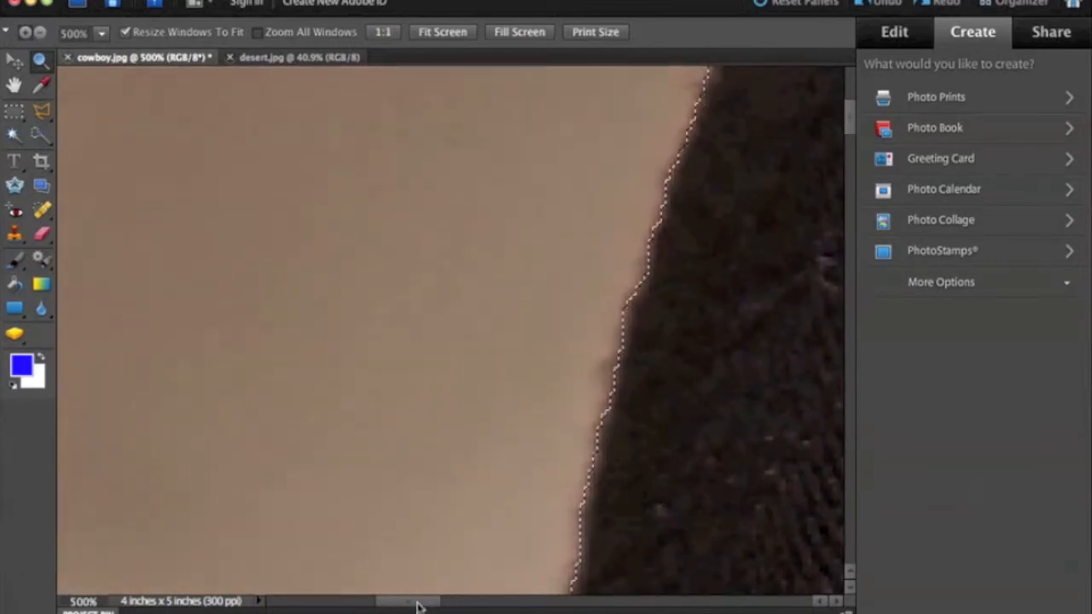
drag(419, 600, 436, 607)
scroll(524, 492, down, 3)
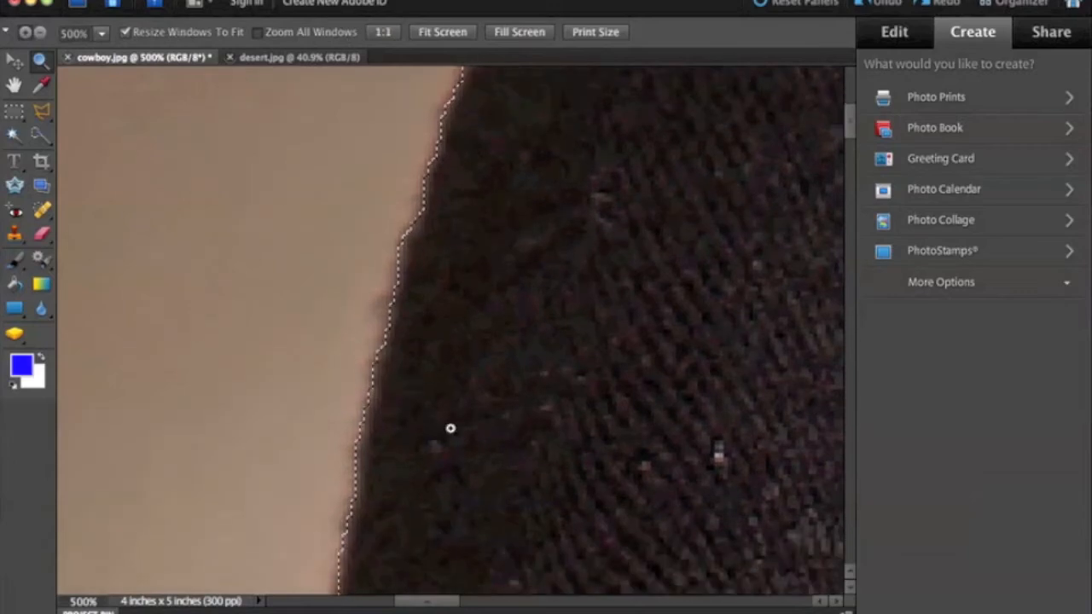
Step: Add a large rounded patch of the hat's crown, next to its left edge, to the selection with the Lasso tool
click(47, 119)
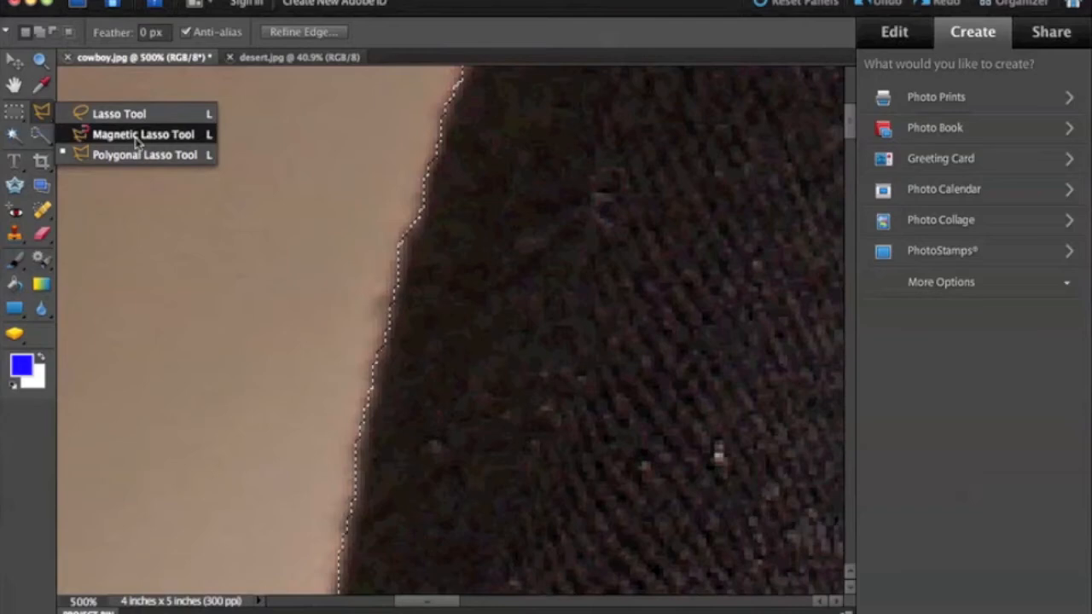
click(137, 137)
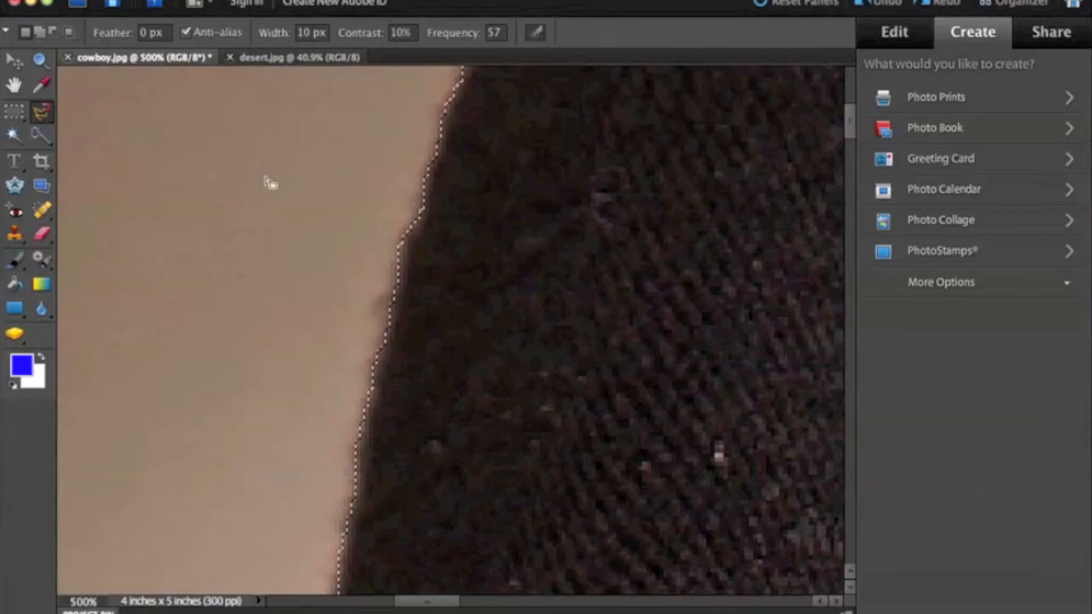
click(44, 116)
click(115, 114)
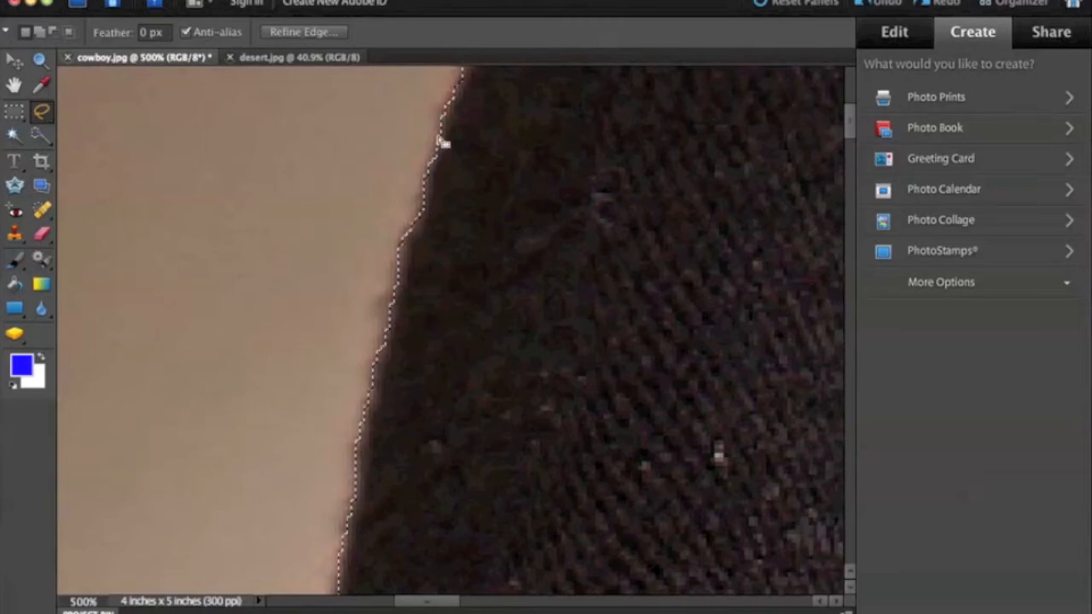
scroll(518, 264, up, 3)
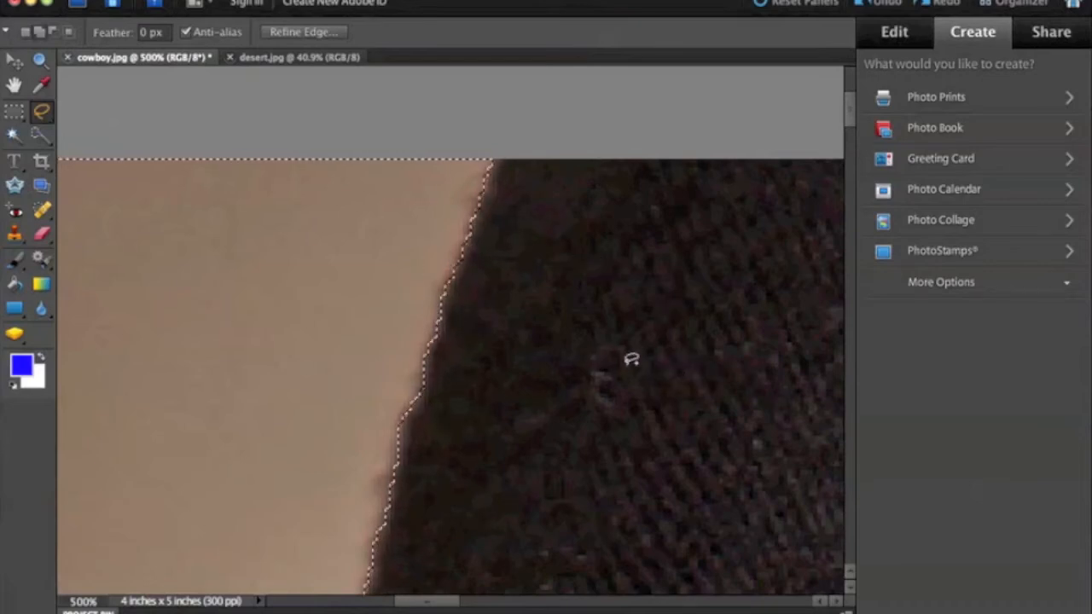
mouse_move(435, 250)
mouse_down()
mouse_move(629, 276)
mouse_move(793, 451)
mouse_move(703, 584)
mouse_move(545, 583)
mouse_move(379, 558)
mouse_move(353, 351)
mouse_move(417, 258)
mouse_up()
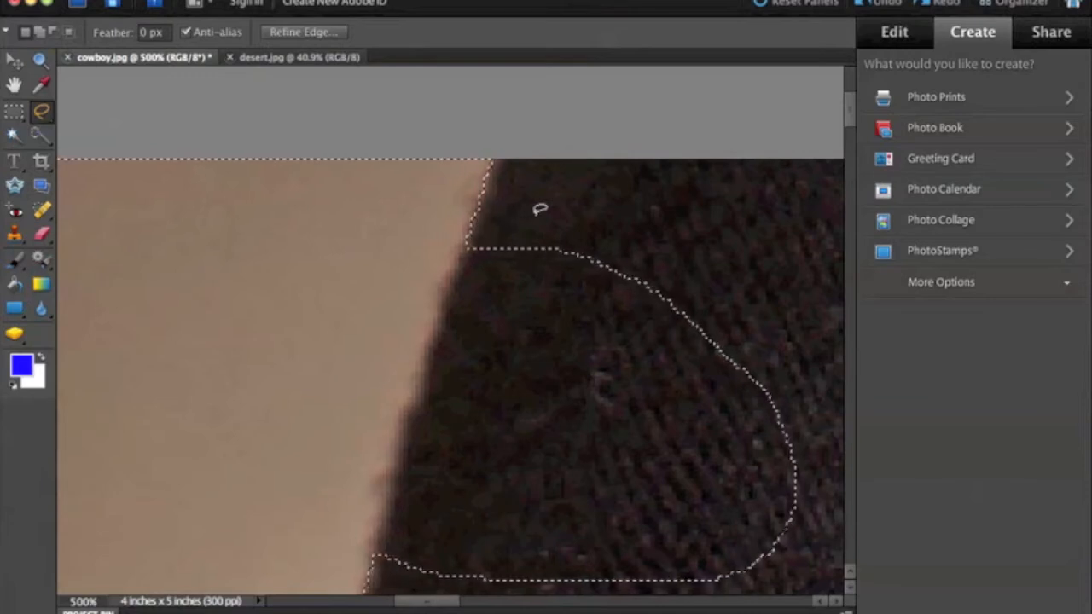
Step: Subtract the rounded hat patch from the selection with the Lasso tool, tracing closely along the crown's left edge
key(alt)
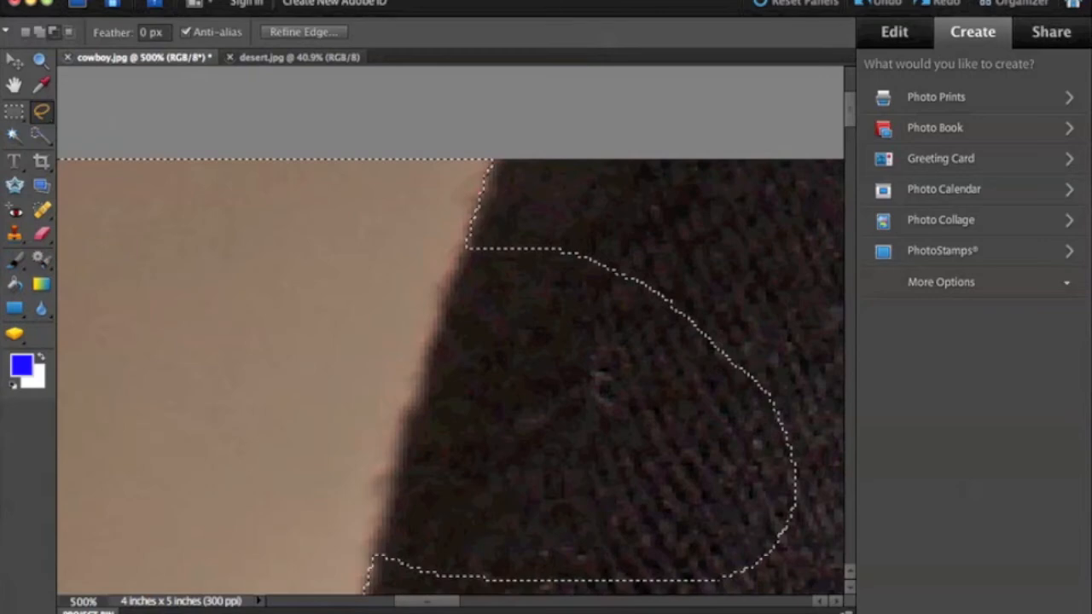
drag(450, 279, 432, 336)
drag(421, 376, 381, 523)
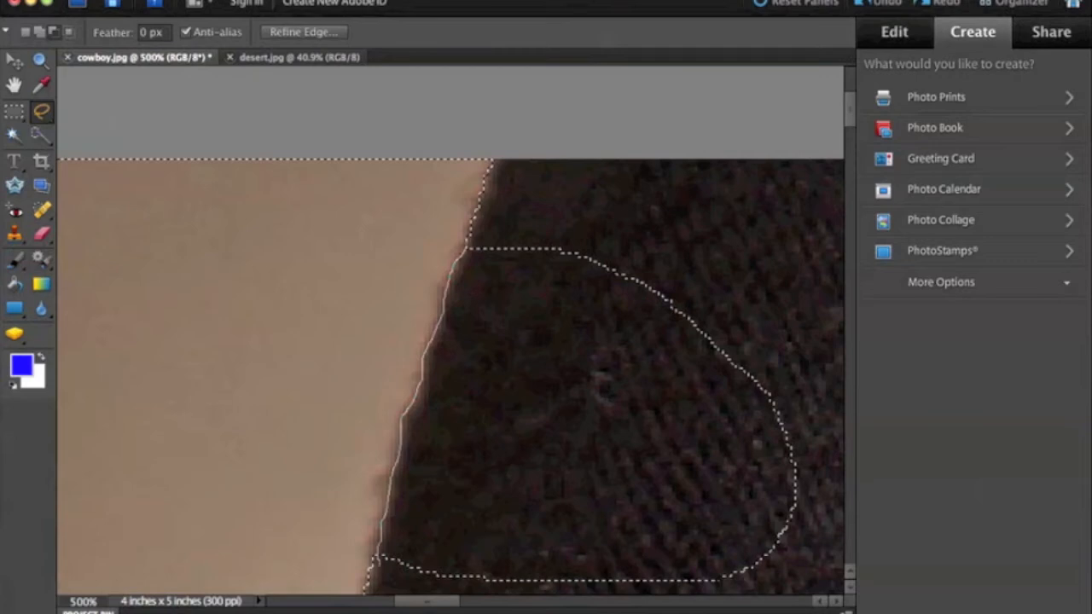
mouse_move(377, 557)
mouse_down()
mouse_move(476, 588)
mouse_move(625, 593)
mouse_up()
mouse_move(741, 595)
mouse_down()
mouse_move(787, 565)
mouse_move(804, 531)
mouse_move(808, 438)
mouse_move(723, 297)
mouse_move(602, 233)
mouse_move(559, 223)
mouse_move(467, 243)
mouse_up()
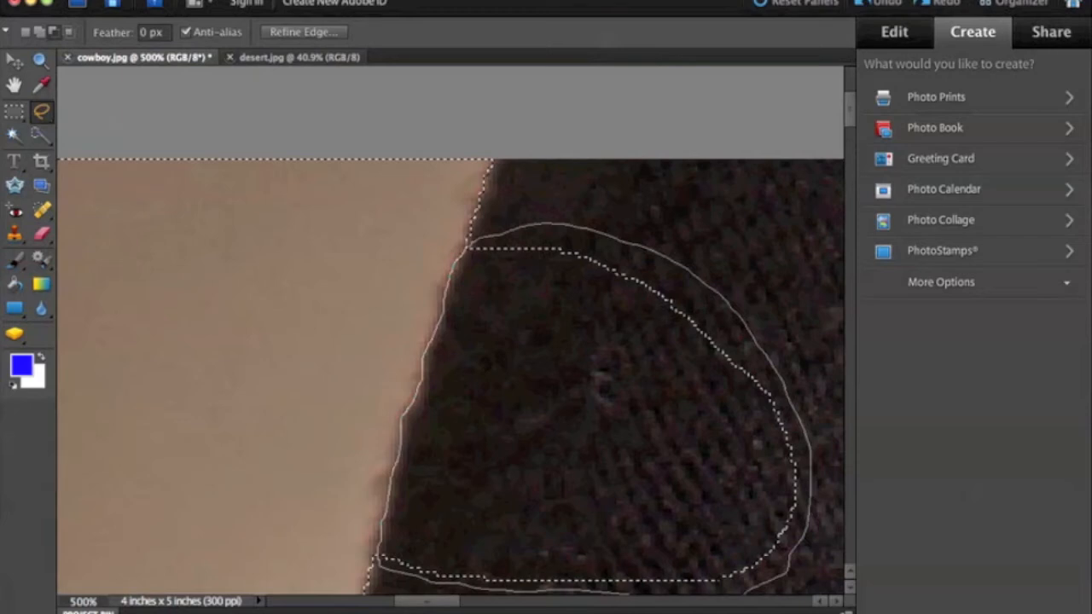
drag(471, 242, 469, 245)
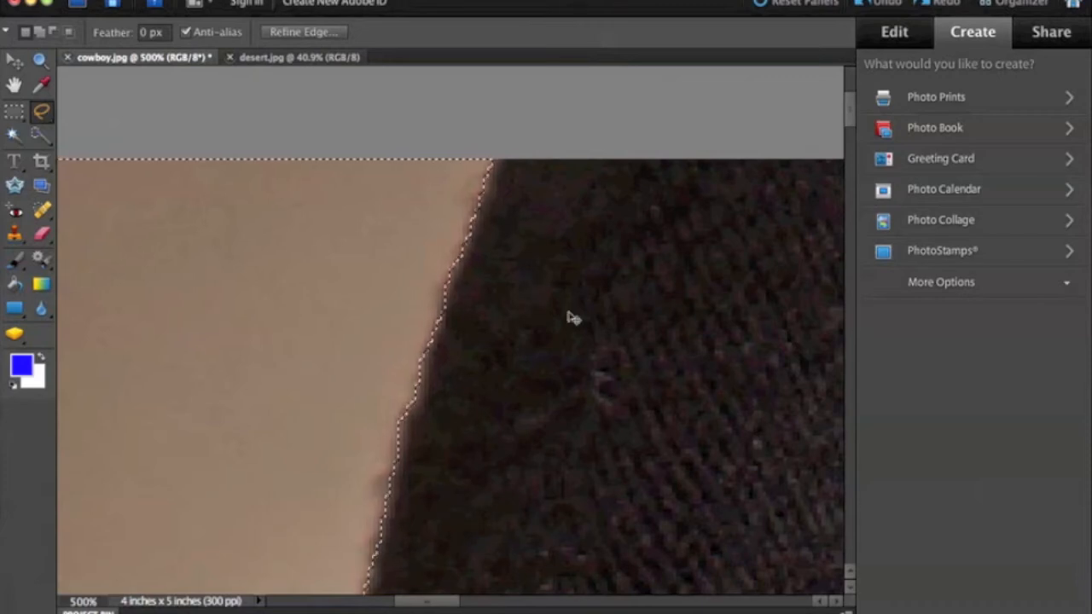
Step: Invert the selection in cowboy.jpg so that it covers the cowboy instead of the background
key(super+minus)
key(super+minus)
key(super+minus)
key(super+minus)
key(super+minus)
key(super+minus)
key(super+minus)
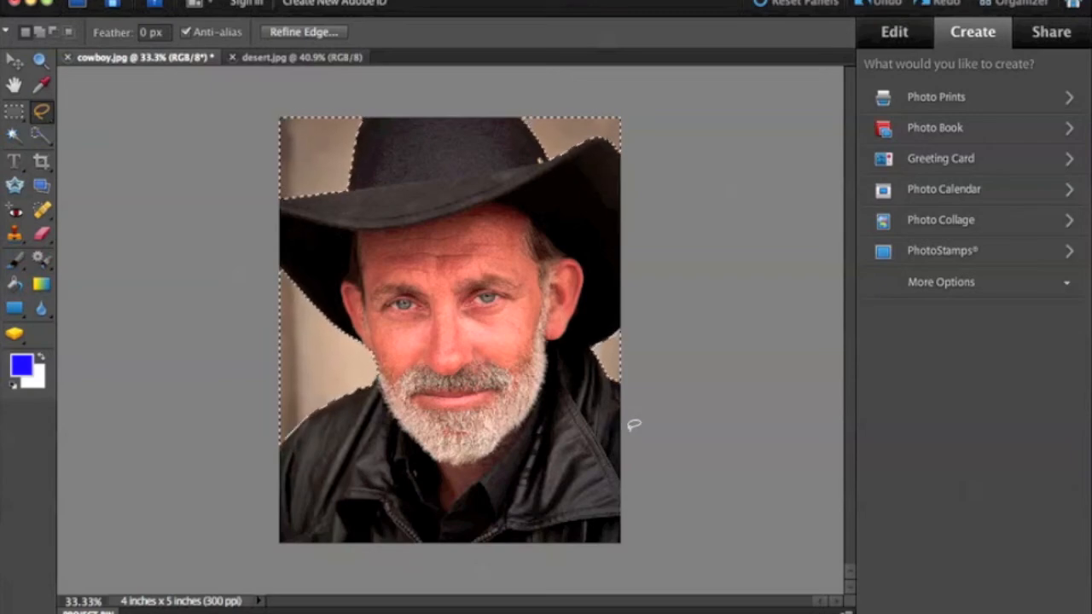
click(289, 58)
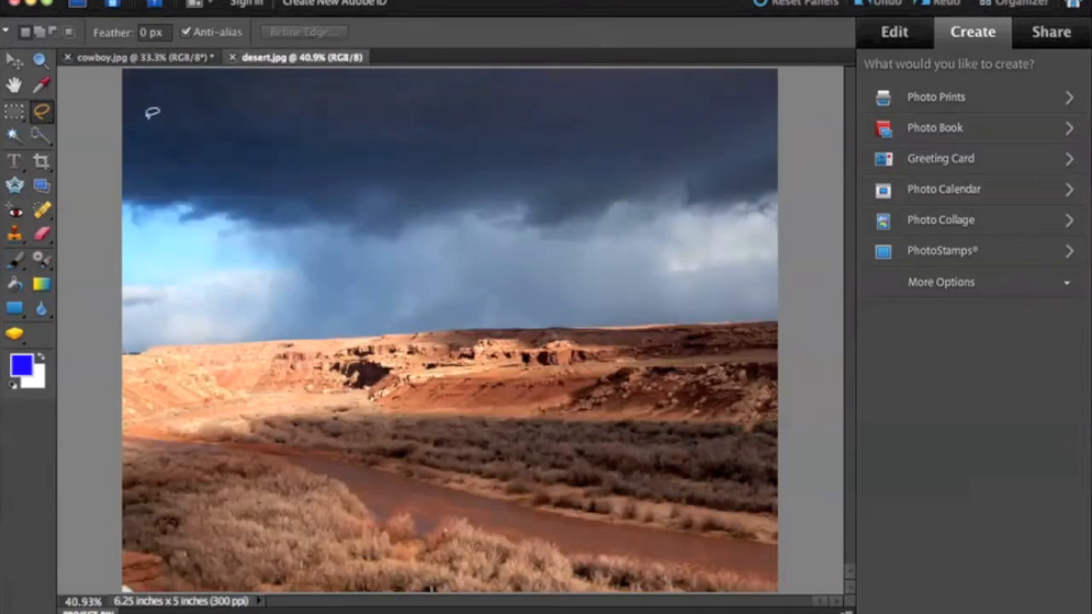
click(134, 60)
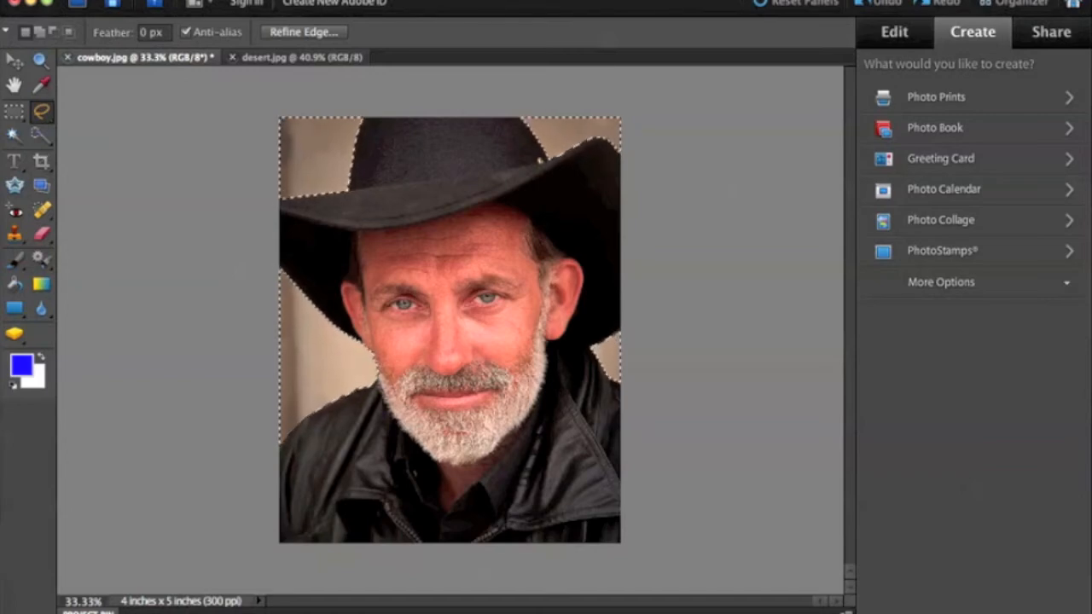
click(580, 1)
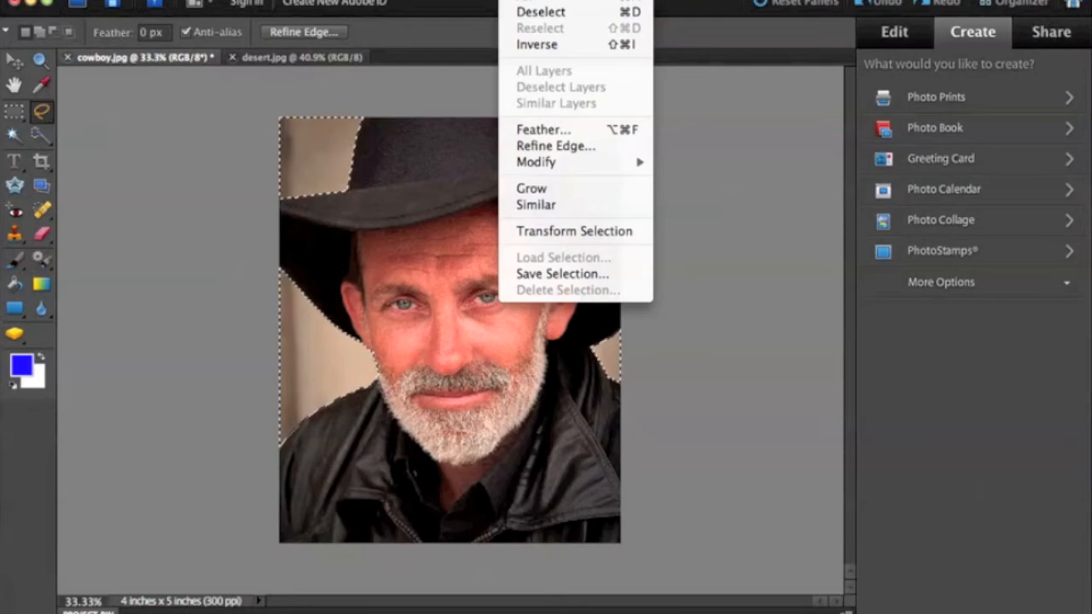
click(543, 47)
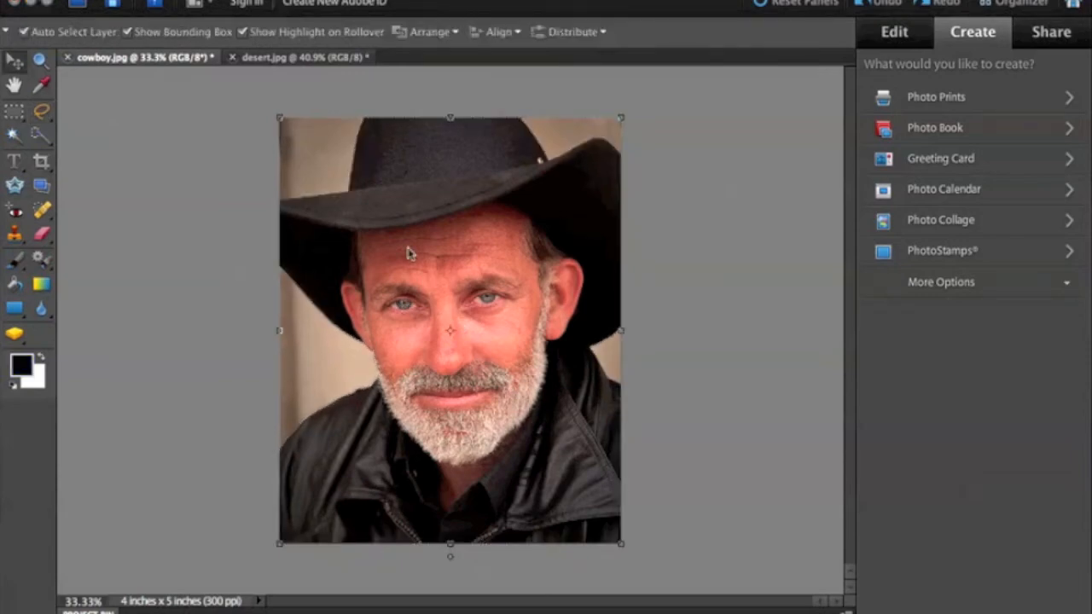
Step: Bring the selected cowboy from cowboy.jpg into desert.jpg with the Move tool, placing him over the landscape
click(409, 253)
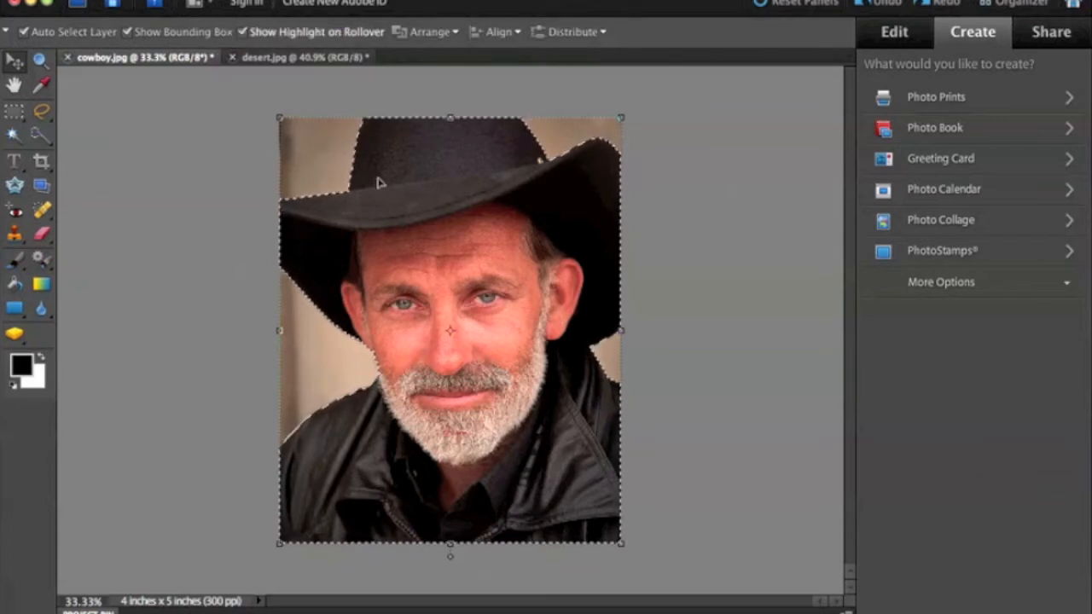
drag(440, 305, 473, 317)
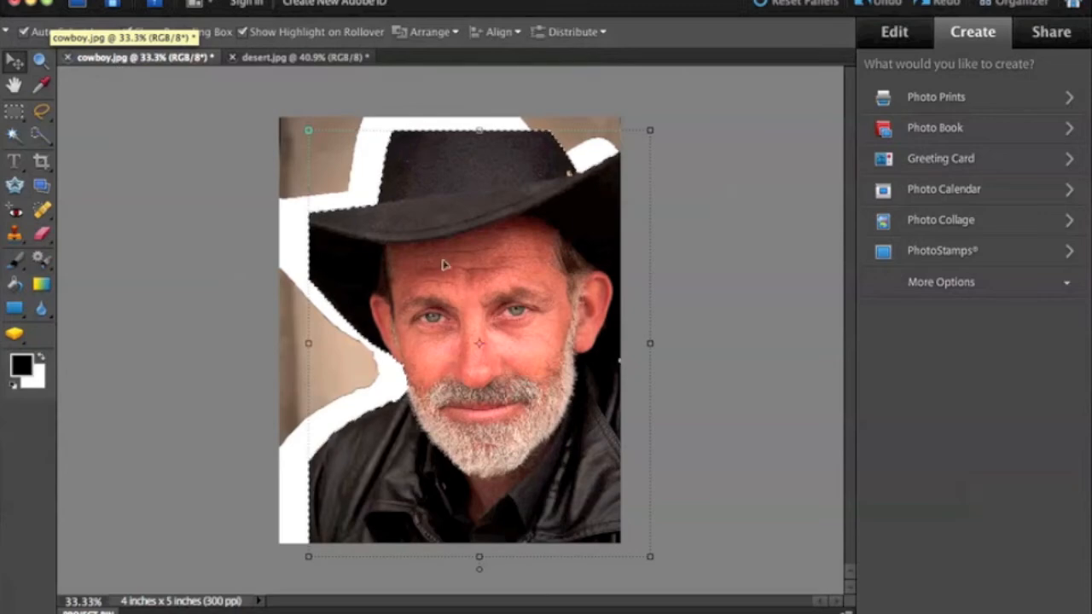
click(289, 58)
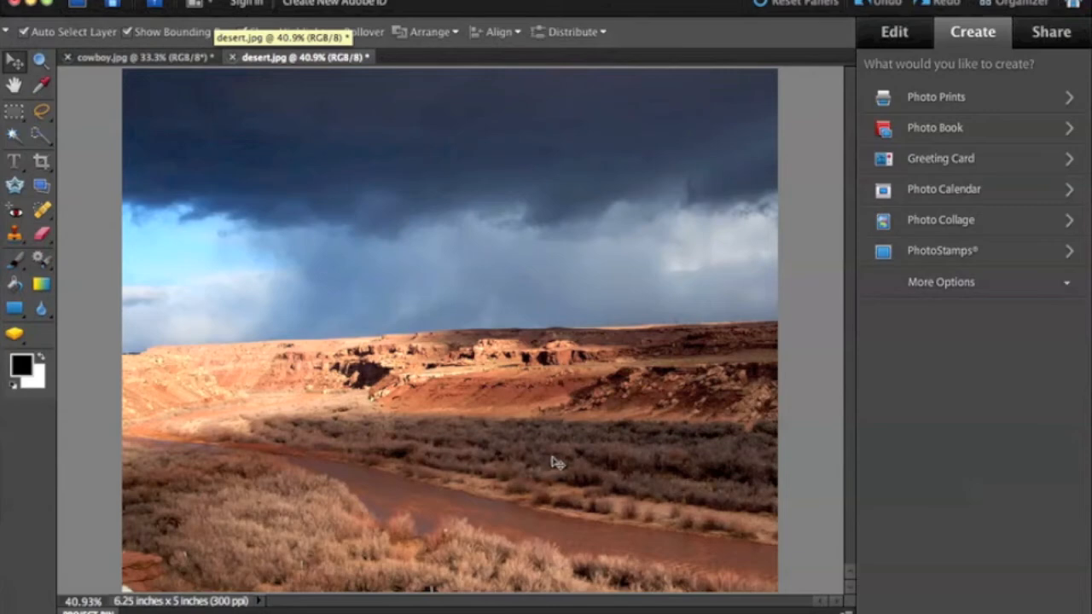
click(143, 58)
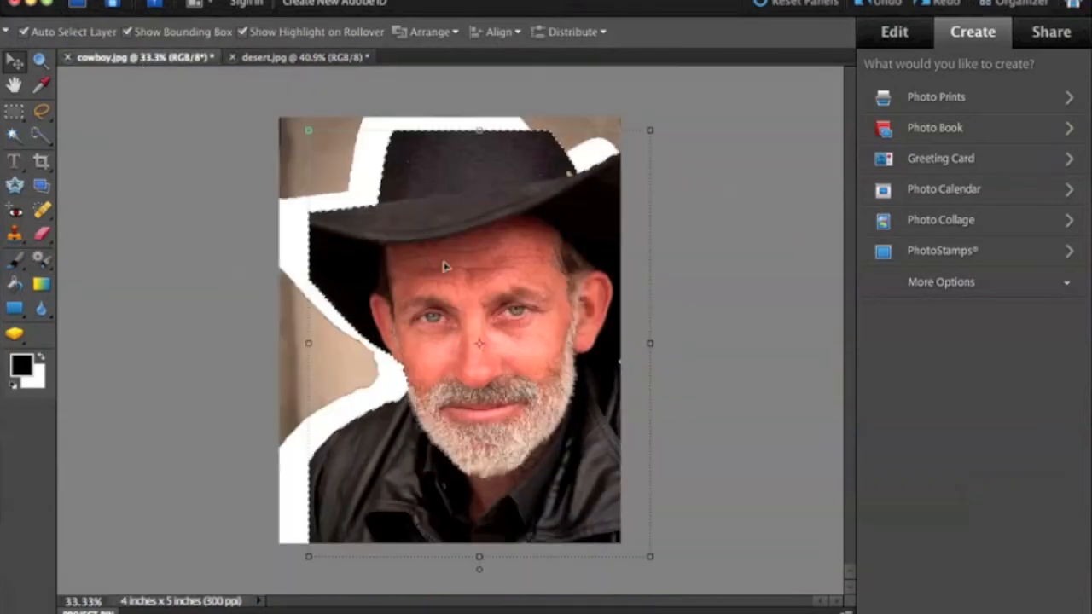
mouse_move(458, 320)
mouse_down()
mouse_move(482, 334)
mouse_move(460, 333)
mouse_up()
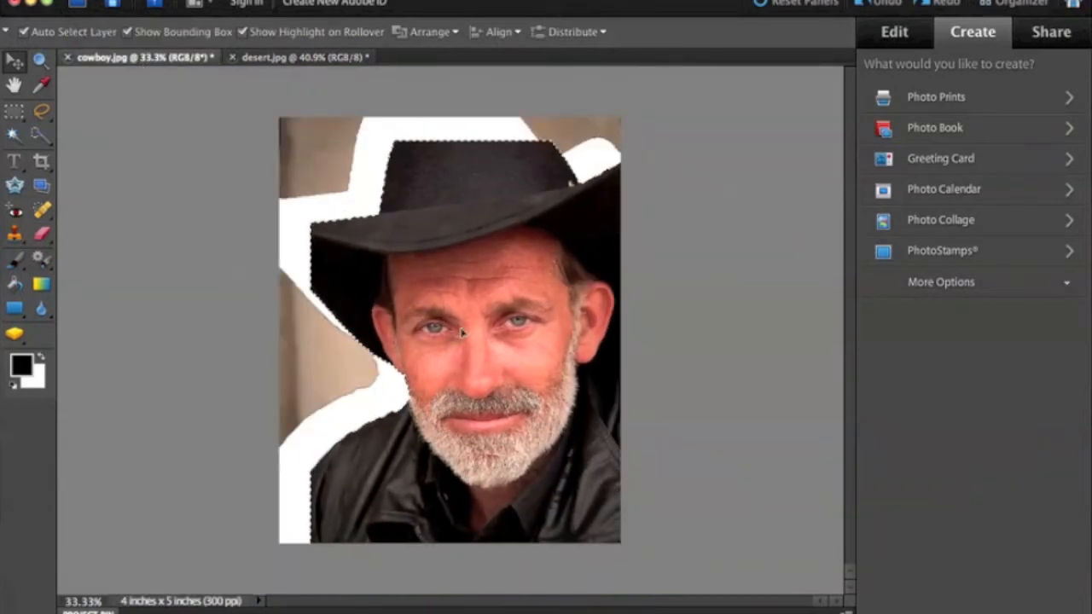
drag(526, 368, 300, 62)
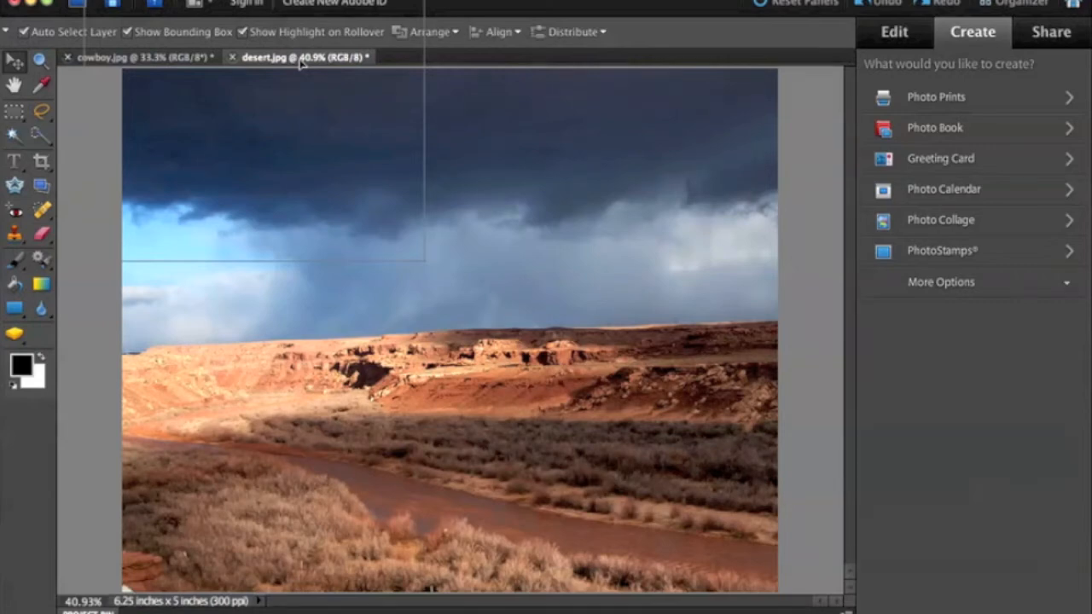
drag(300, 62, 459, 346)
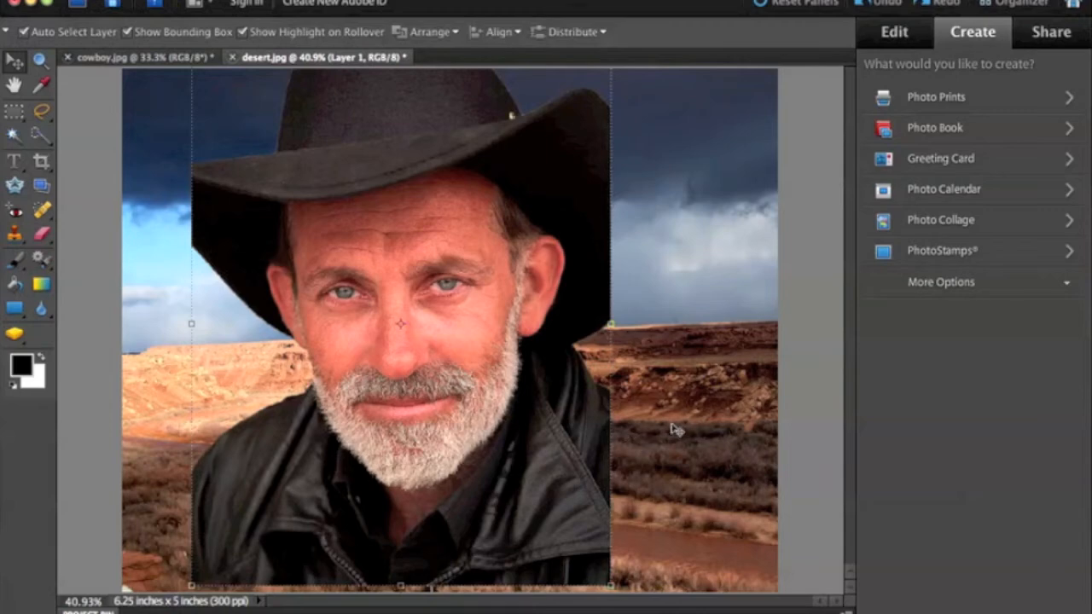
Step: Align the cowboy layer with the left, top and bottom edges of the desert photo, and make the Background layer active
key(ctrl+minus)
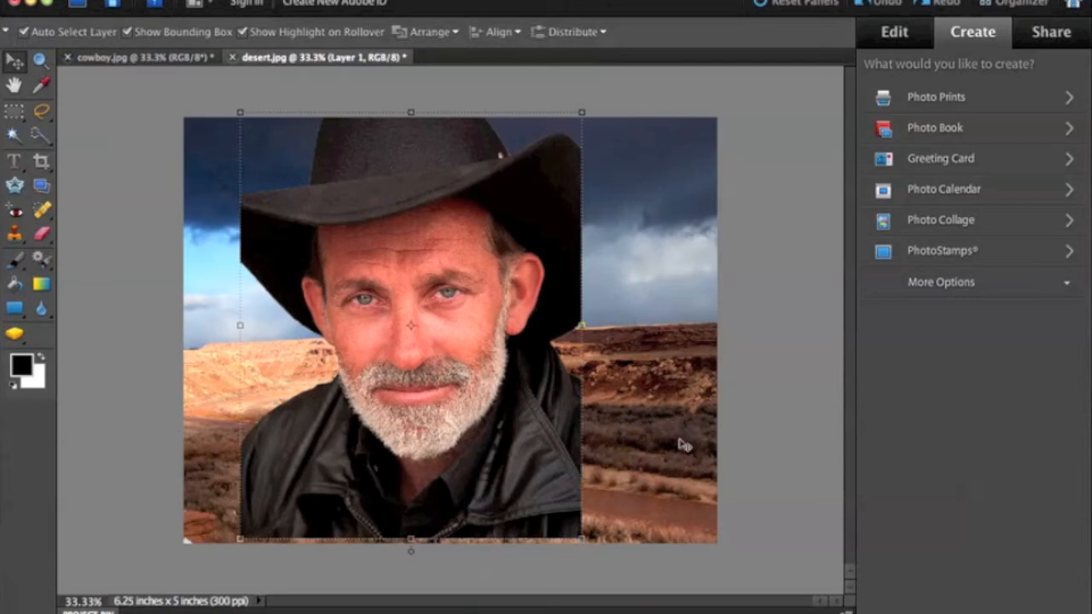
click(501, 367)
drag(501, 367, 440, 373)
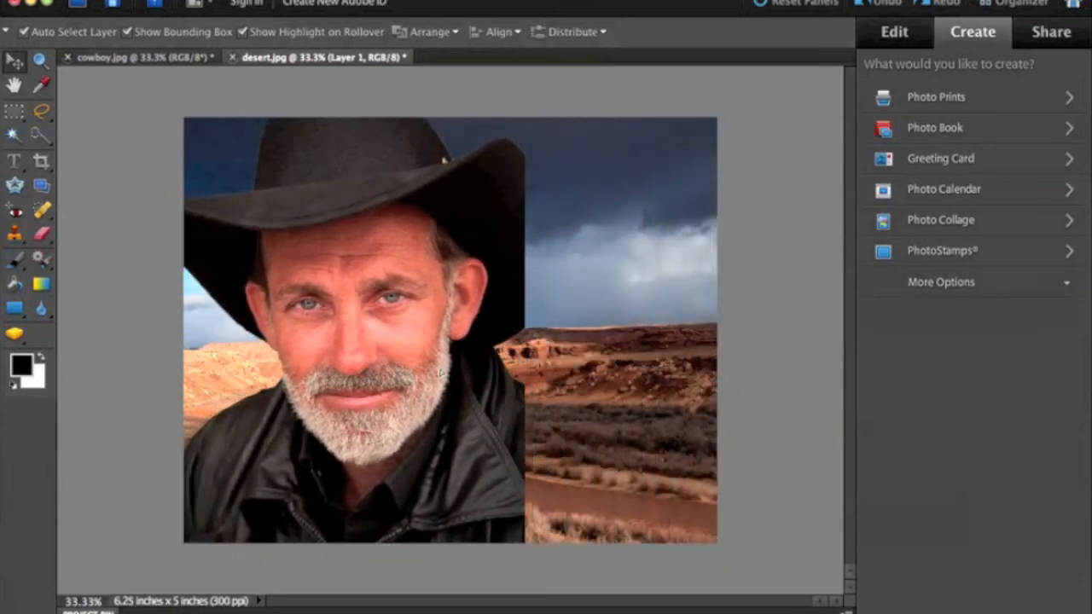
mouse_move(452, 373)
mouse_down()
mouse_move(440, 373)
mouse_move(467, 373)
mouse_move(449, 374)
mouse_up()
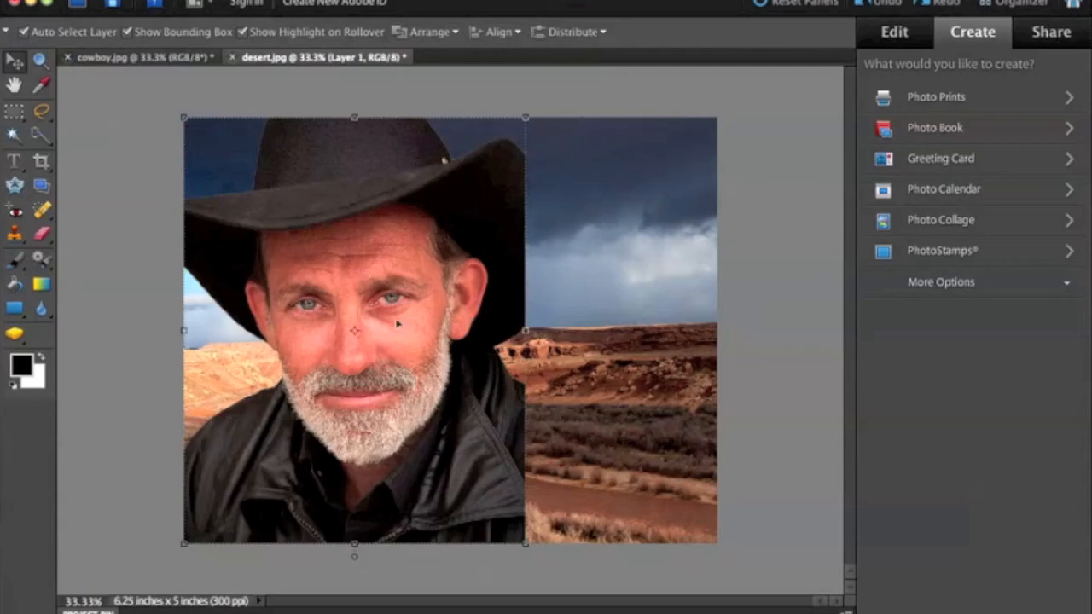
click(118, 122)
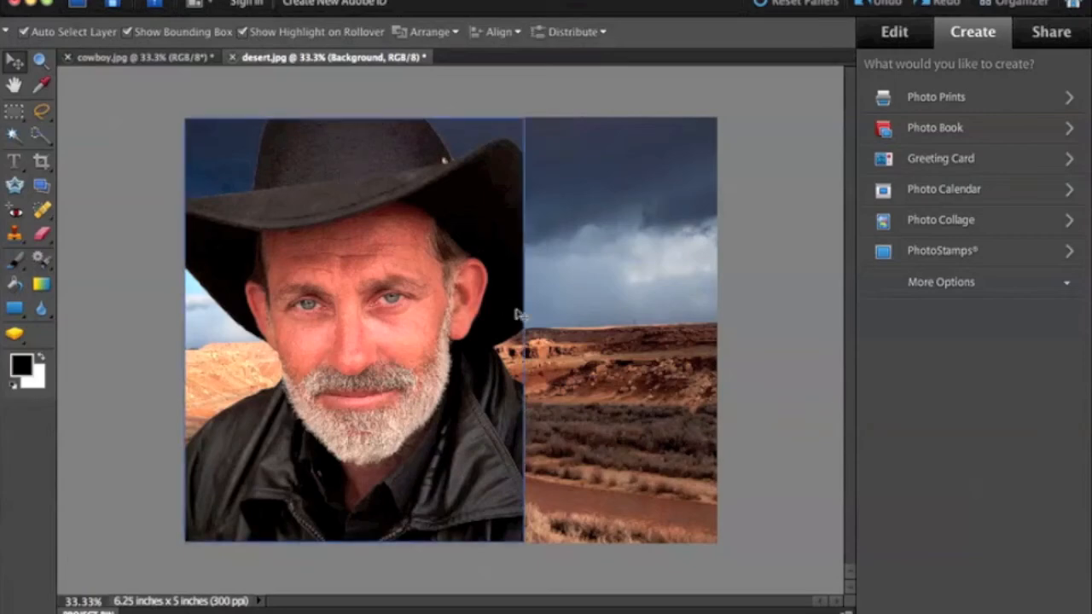
Step: Crop desert.jpg to the cowboy's width with the Crop tool at no aspect restriction, cutting off the landscape right of him
click(43, 165)
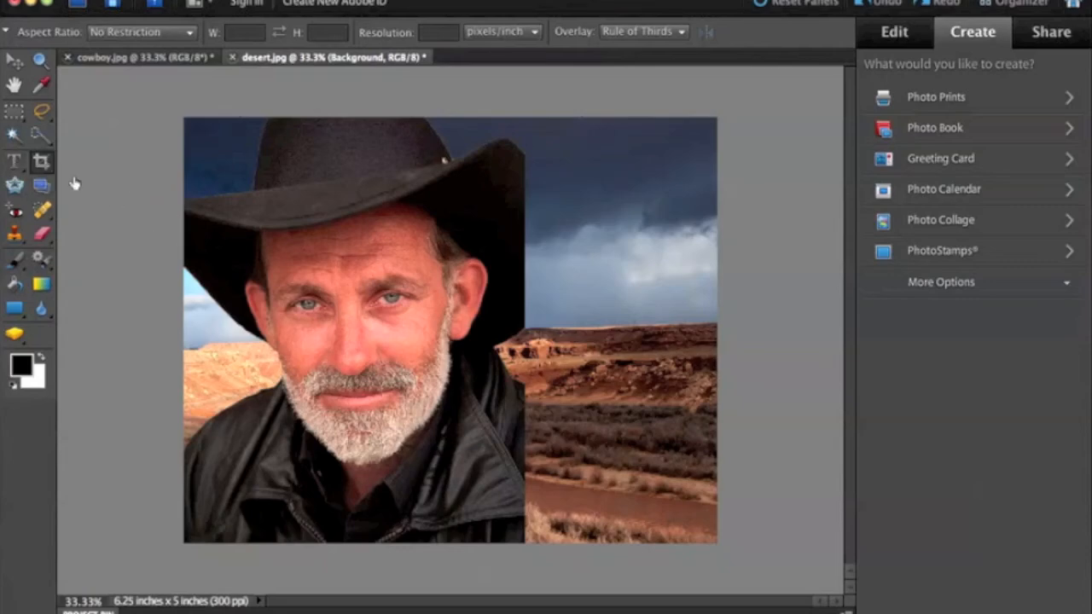
click(45, 168)
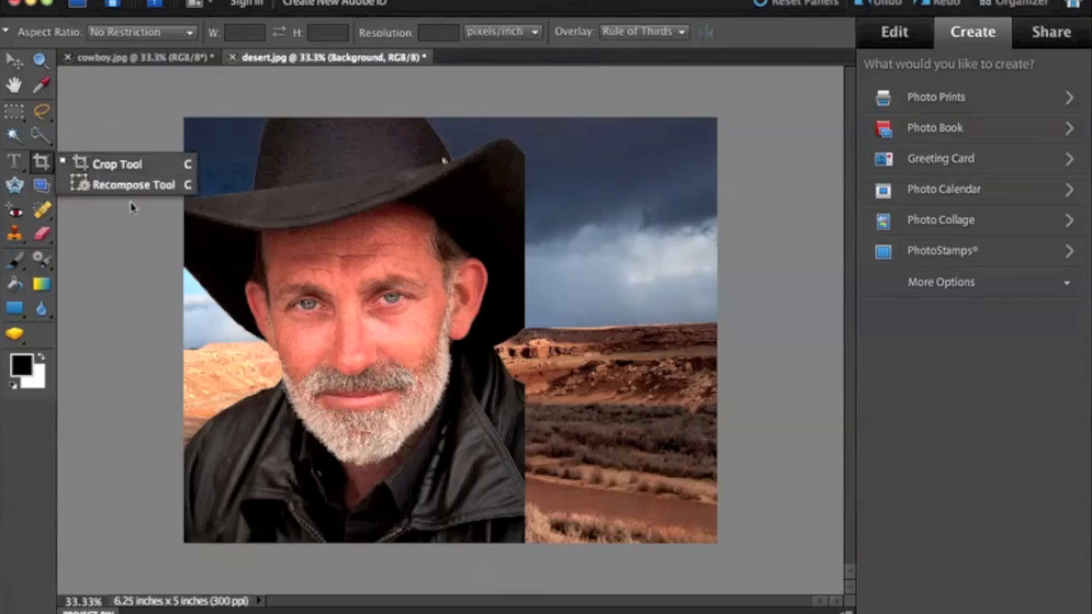
click(100, 171)
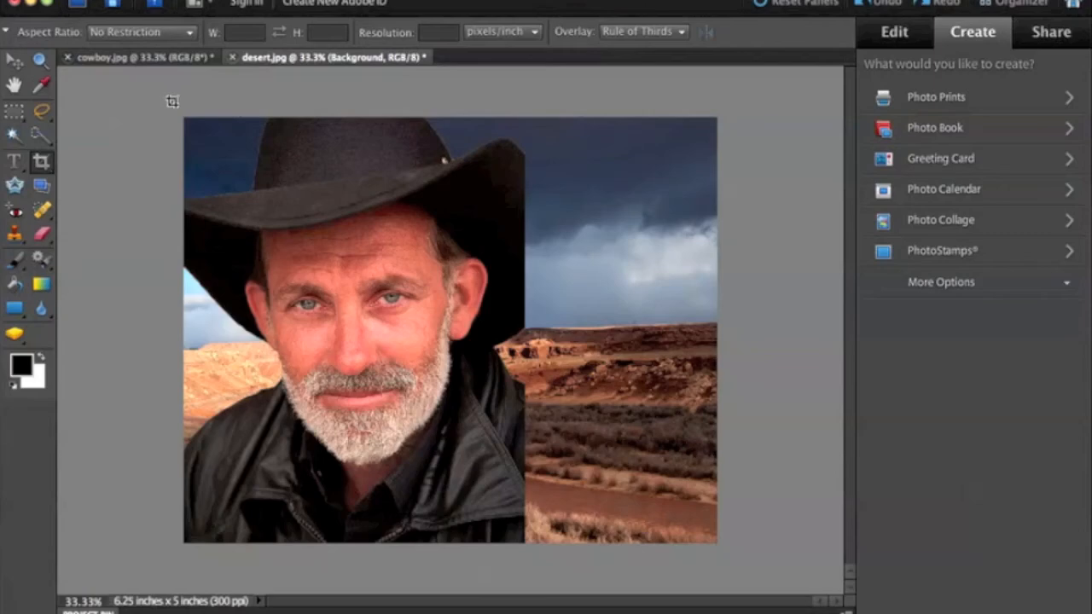
drag(184, 118, 496, 555)
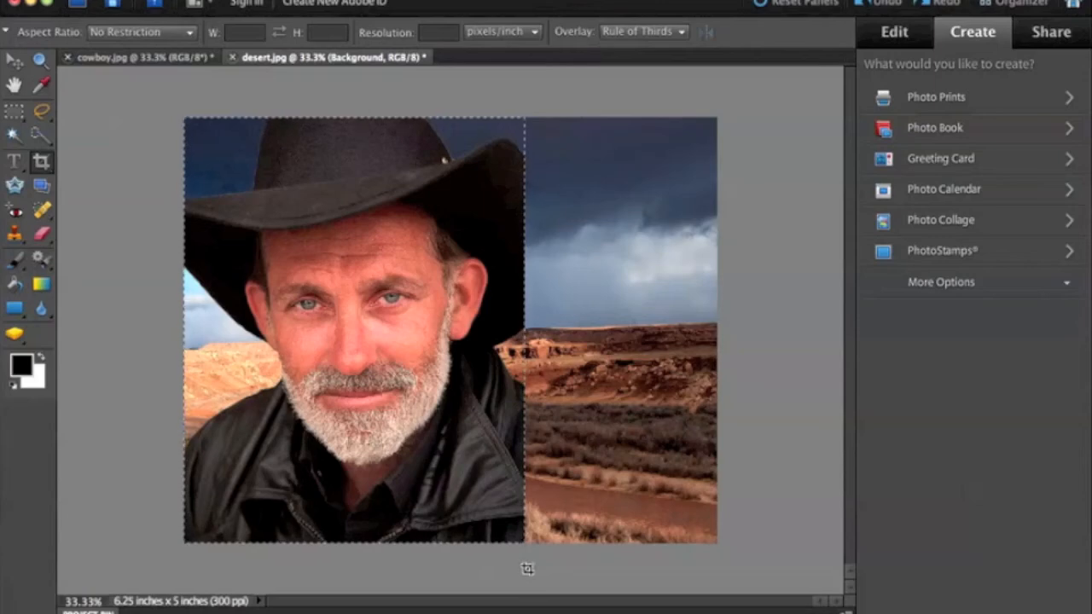
drag(527, 569, 527, 569)
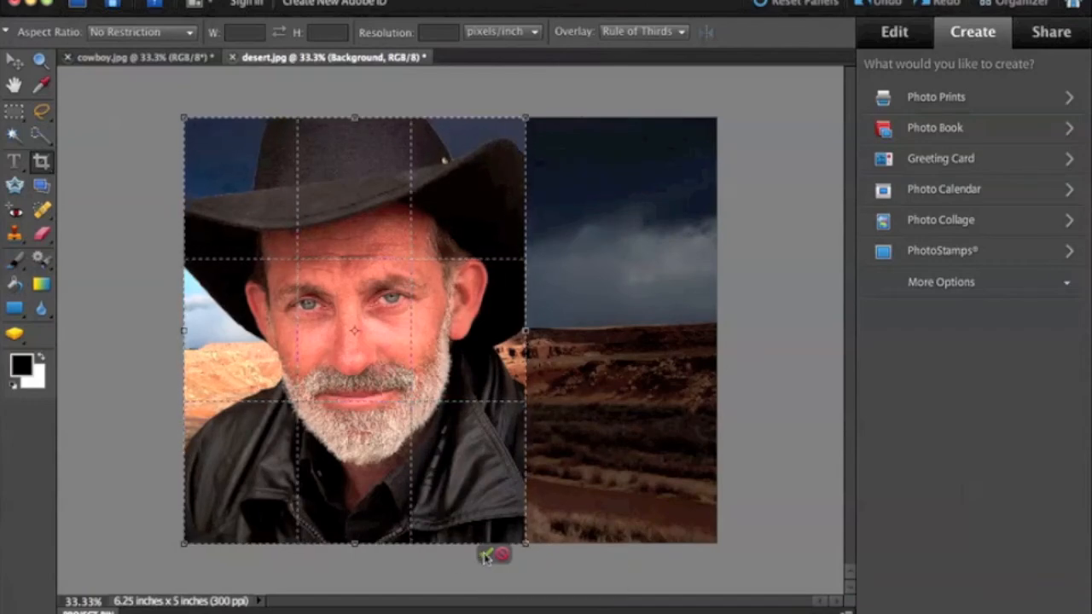
click(485, 556)
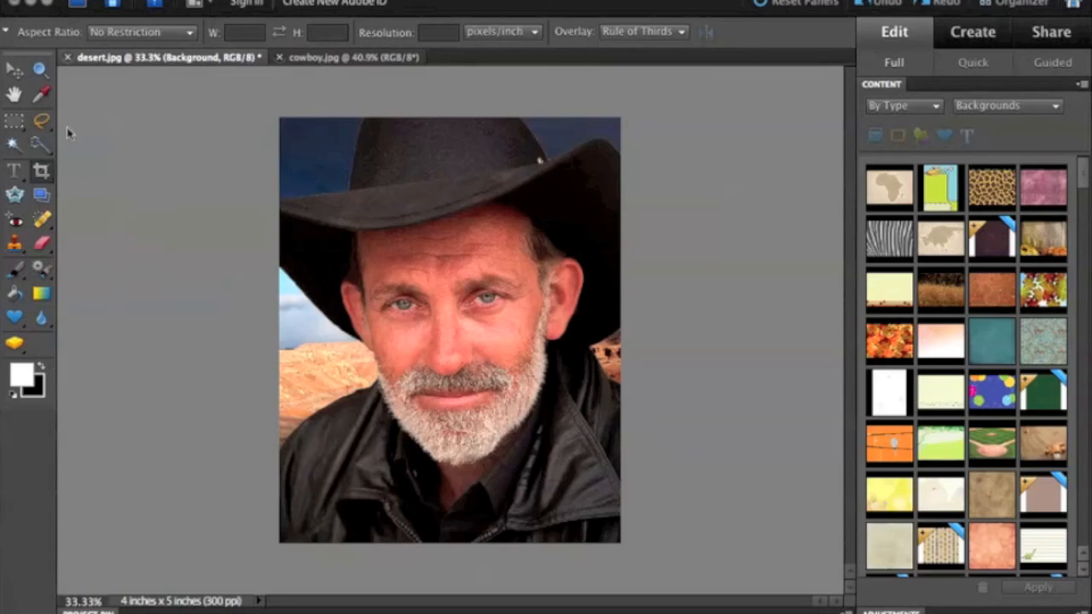
Step: Examine the cowboy's cut-out edge at 200% along the left side of his hat, from the crown down to the ear
click(40, 70)
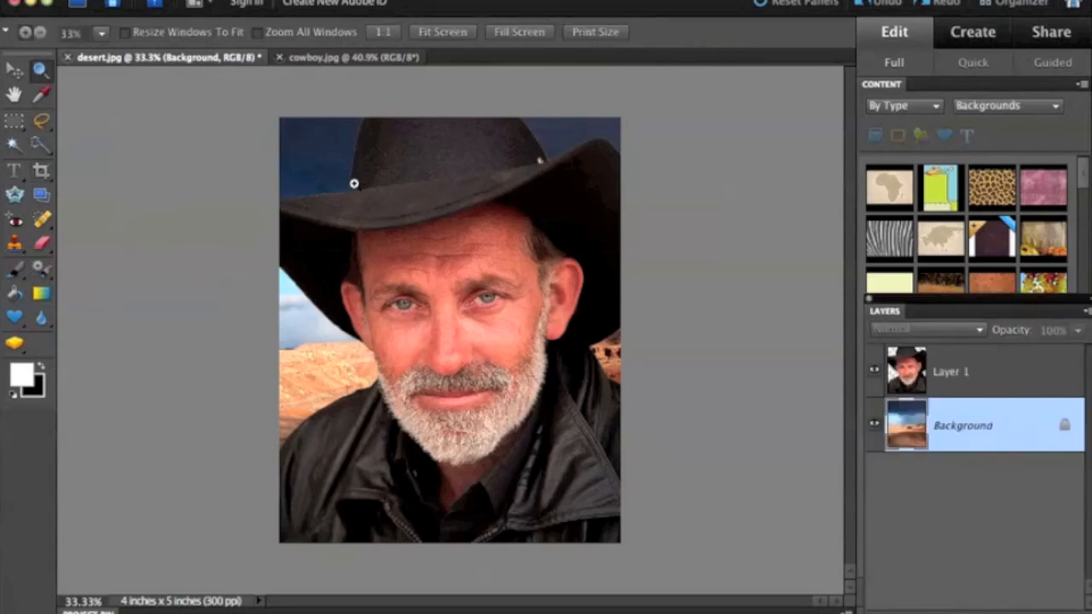
click(358, 204)
click(339, 179)
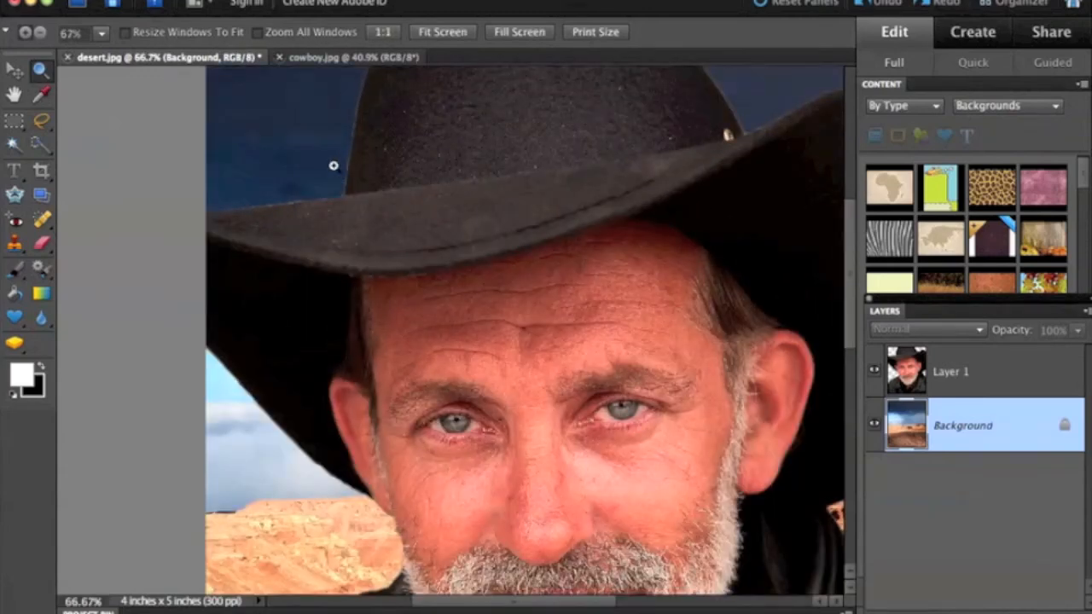
click(333, 179)
click(341, 202)
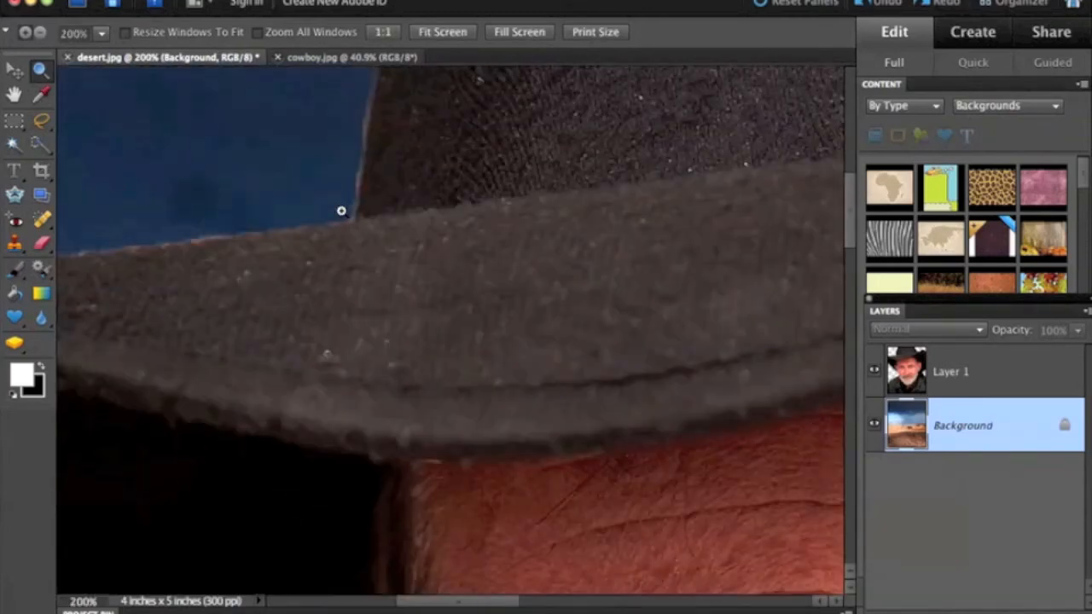
scroll(378, 202, up, 5)
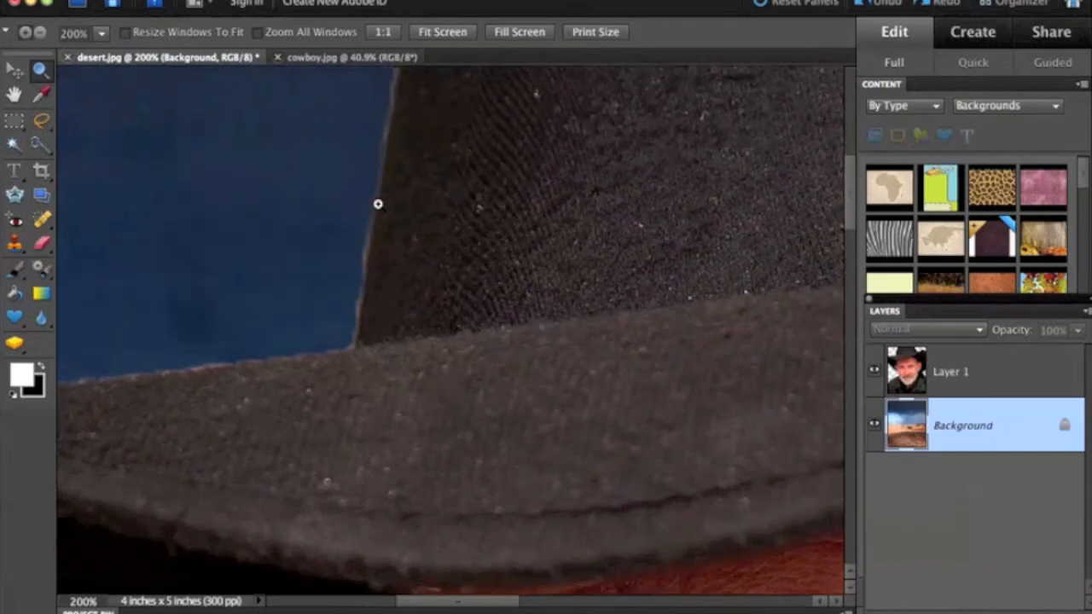
scroll(377, 204, up, 4)
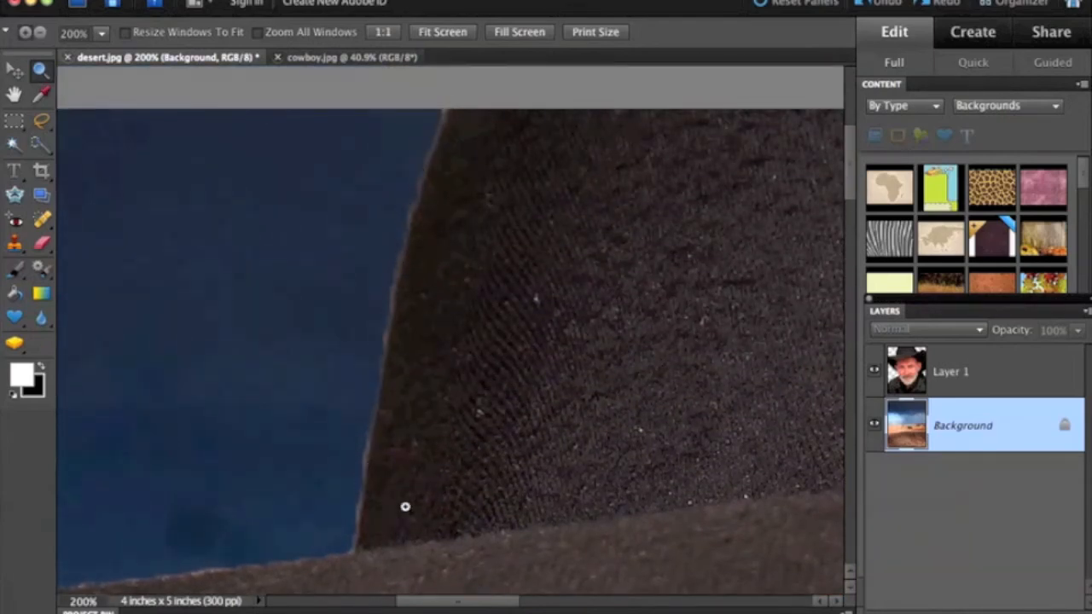
scroll(404, 506, down, 2)
scroll(403, 506, down, 10)
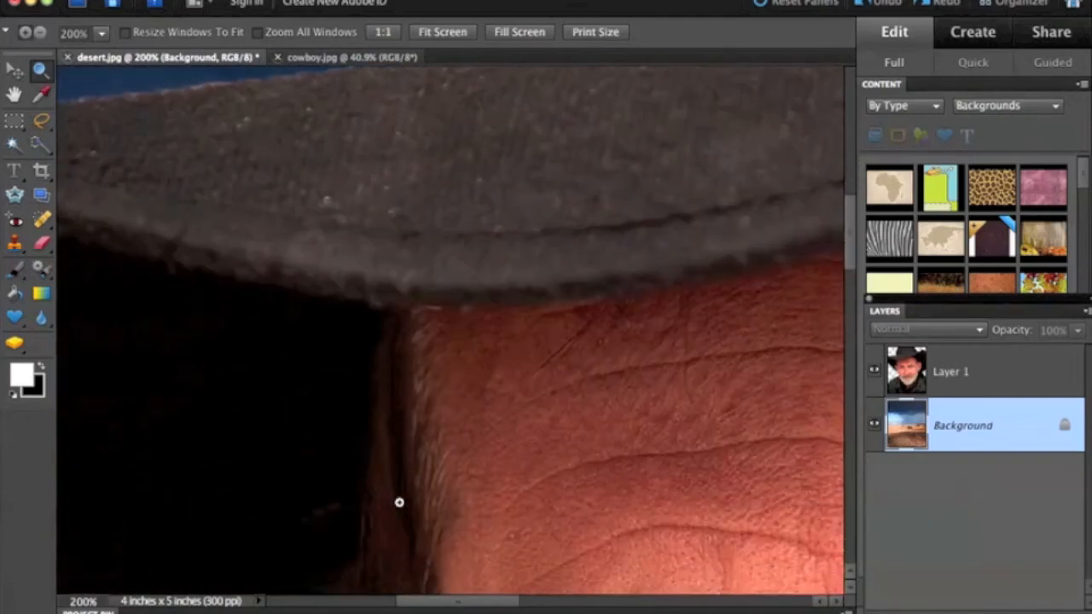
scroll(398, 502, down, 8)
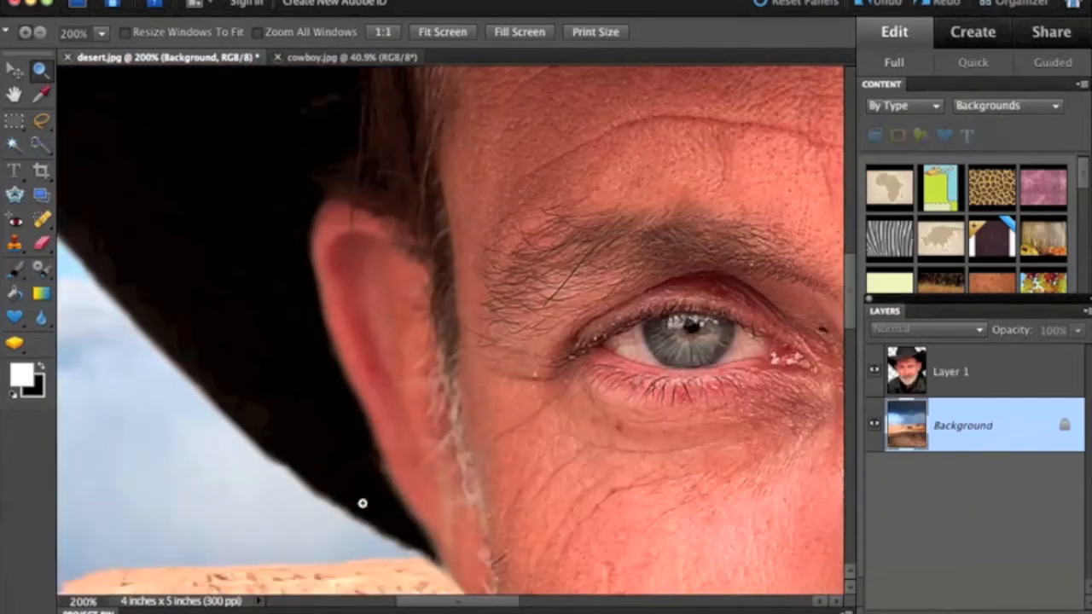
scroll(362, 503, down, 2)
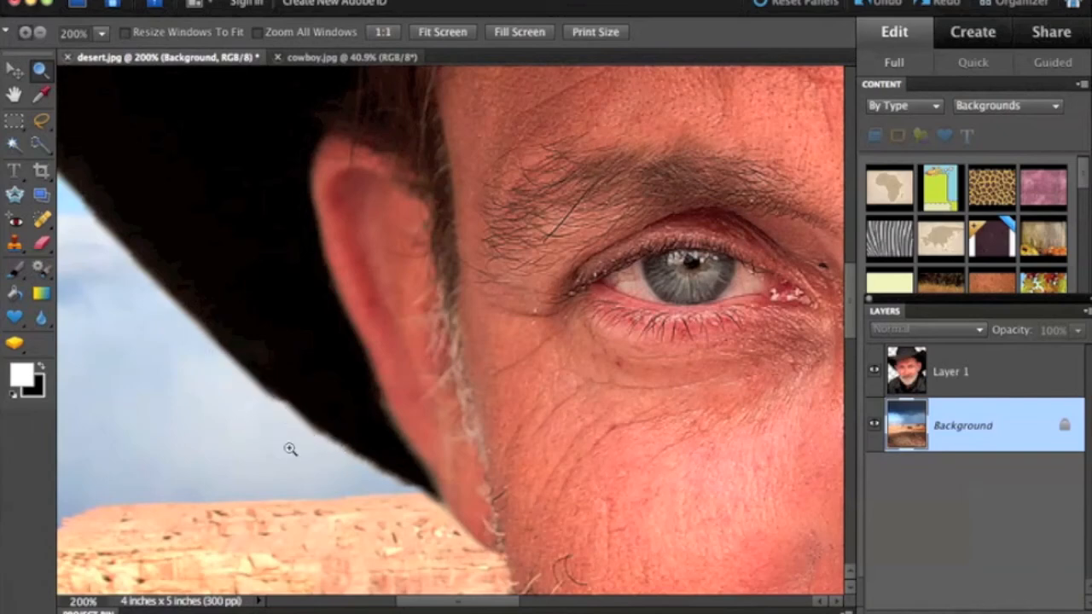
Step: Examine the cut-out edge along the right side of the hat's crown and brim, and compare it with the whole picture
alt+click(322, 458)
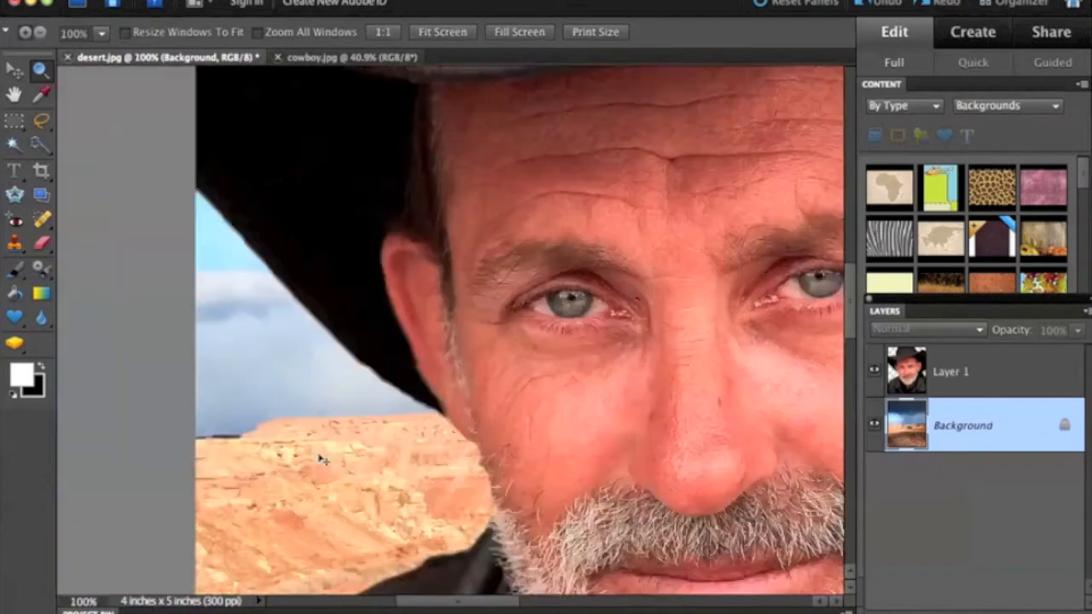
alt+click(319, 455)
scroll(319, 455, up, 6)
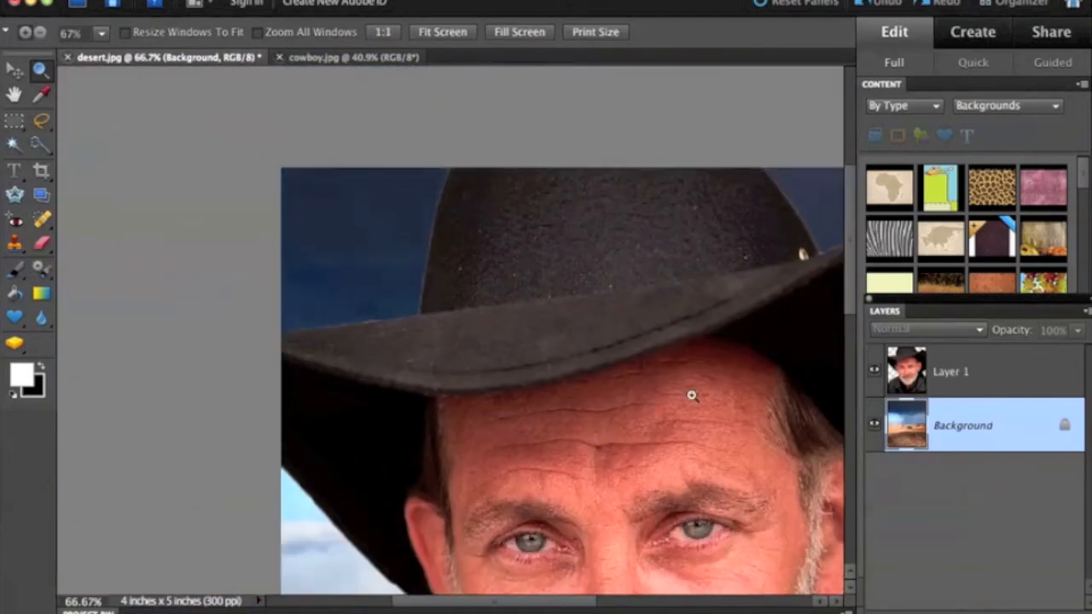
scroll(558, 607, right, 5)
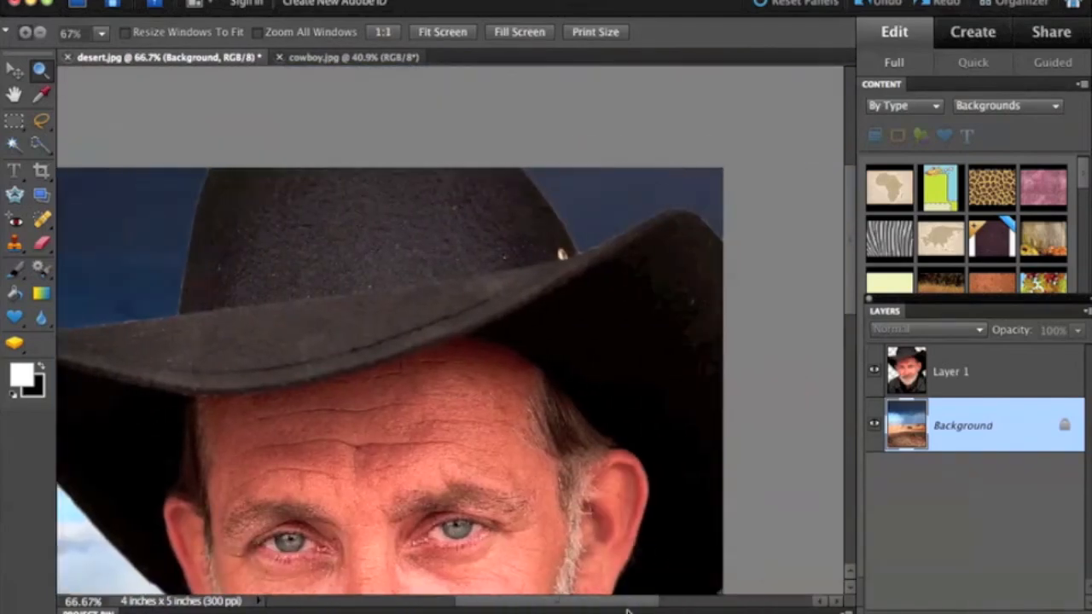
drag(439, 165, 661, 340)
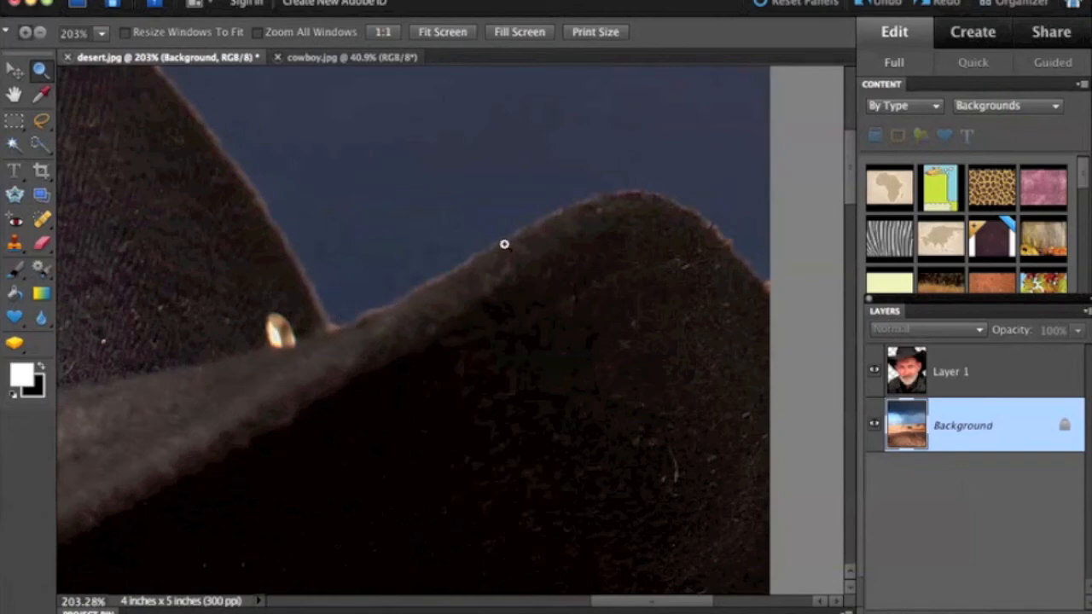
key(super)
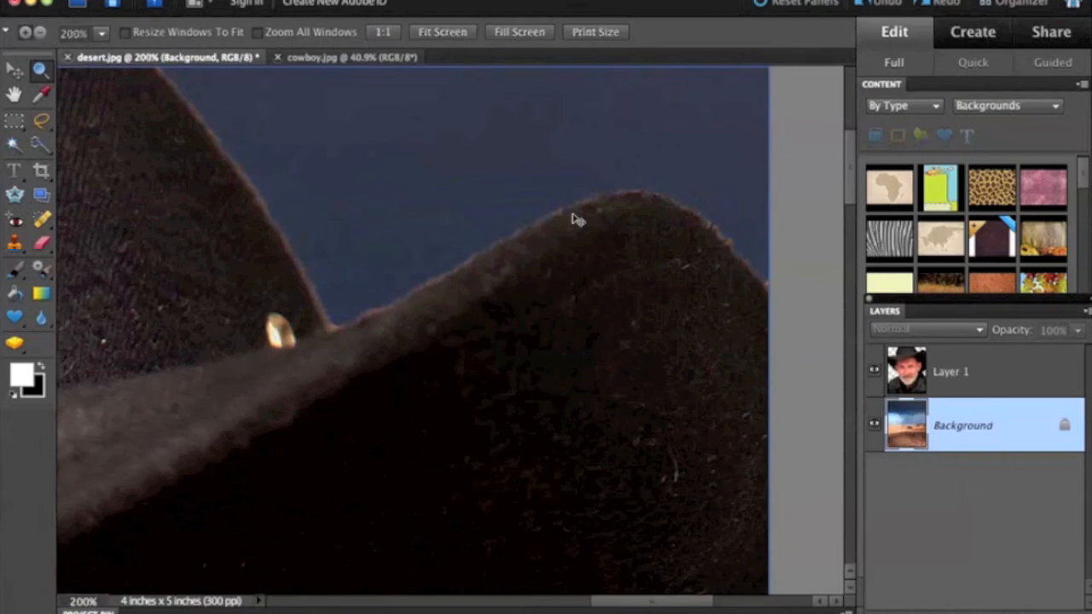
key(super+minus)
key(super+minus)
key(super+minus)
key(super+minus)
key(super+minus)
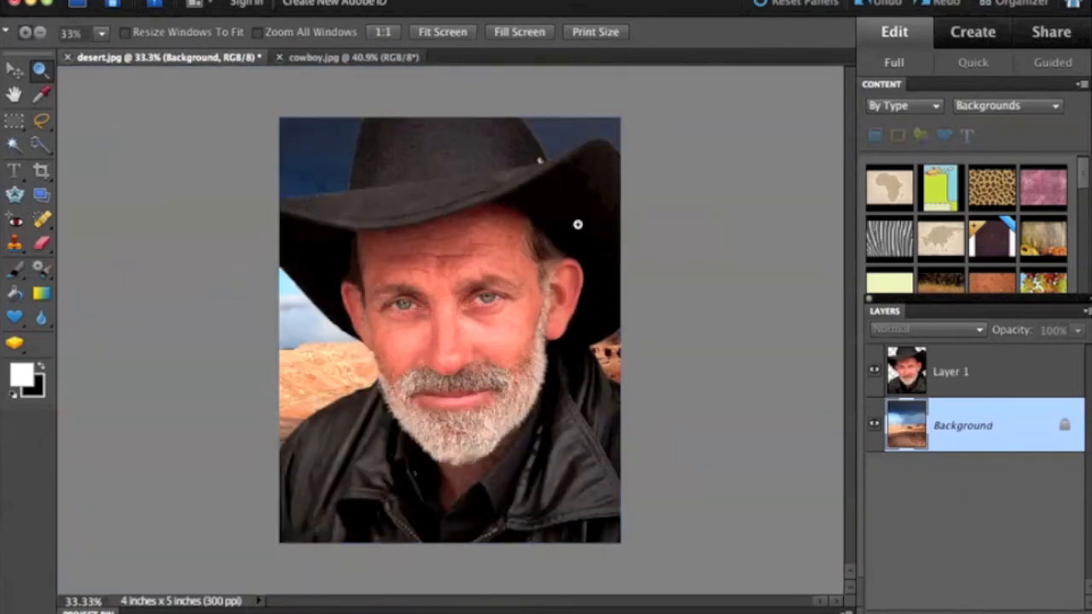
drag(295, 129, 643, 564)
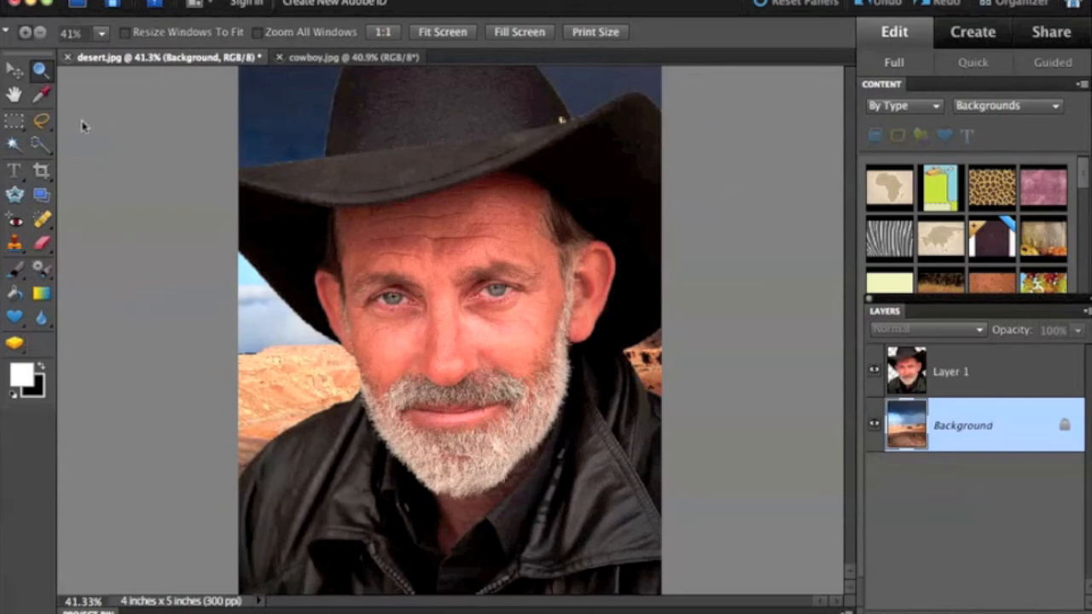
Step: Inspect the light fringe at 200% where the left side of the hat's crown meets the brim
click(290, 123)
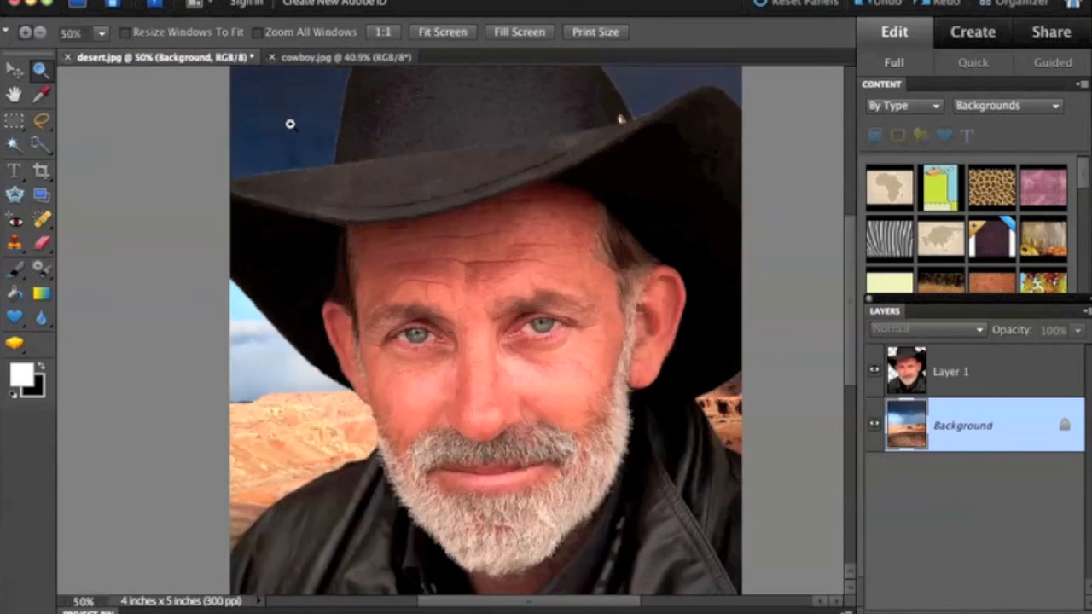
click(300, 122)
click(302, 125)
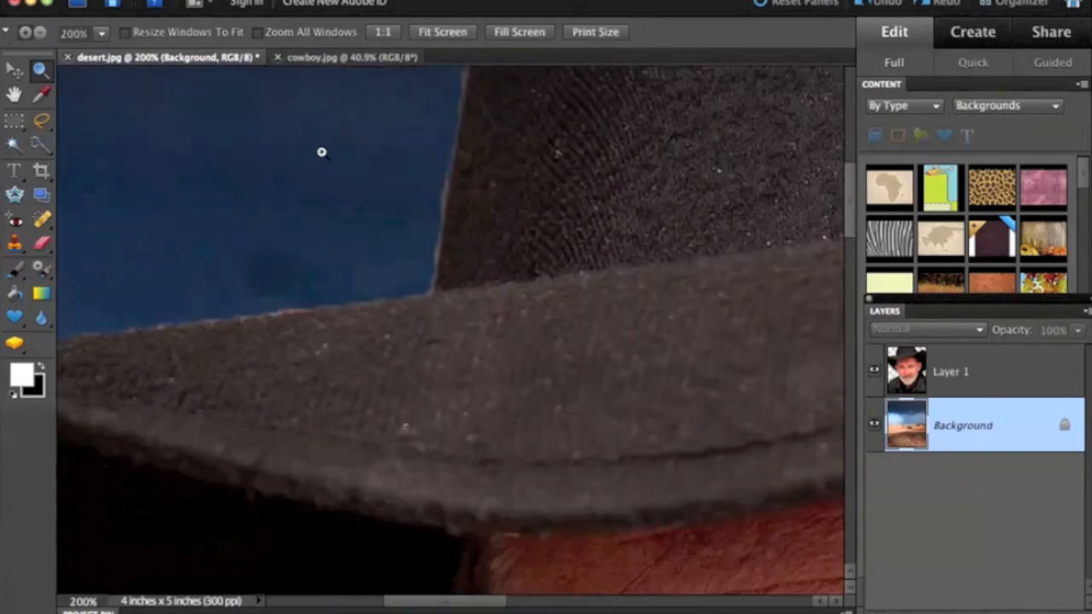
scroll(321, 152, up, 3)
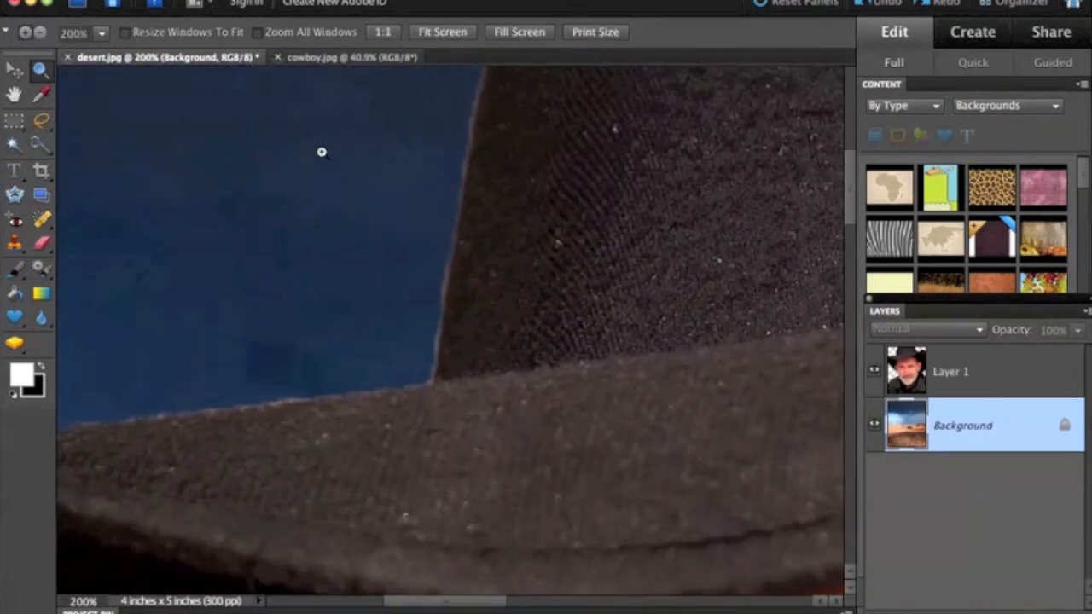
scroll(322, 152, down, 1)
scroll(321, 152, up, 5)
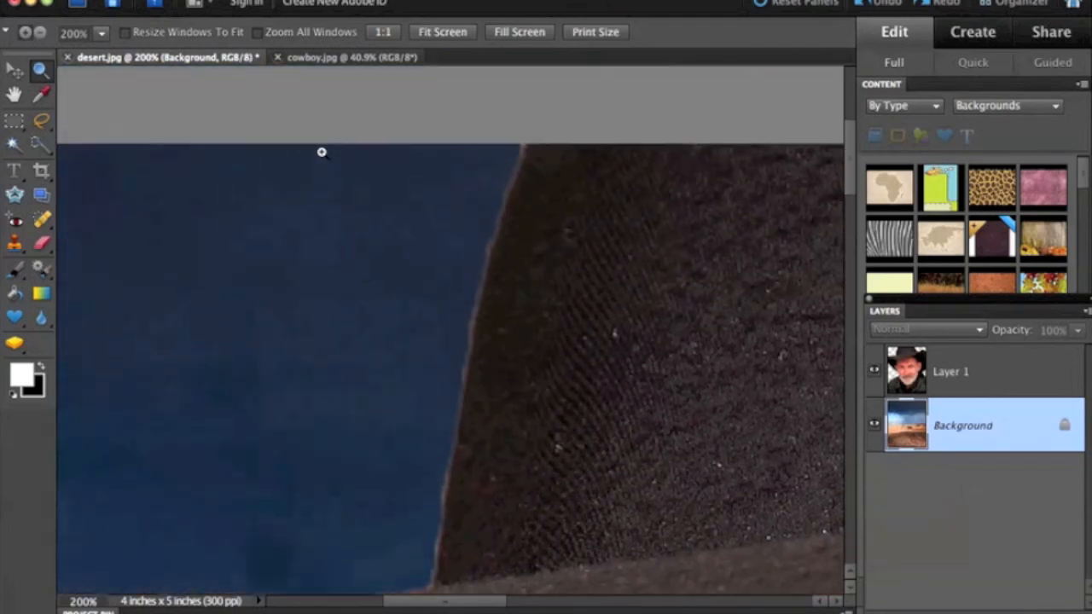
scroll(321, 152, down, 4)
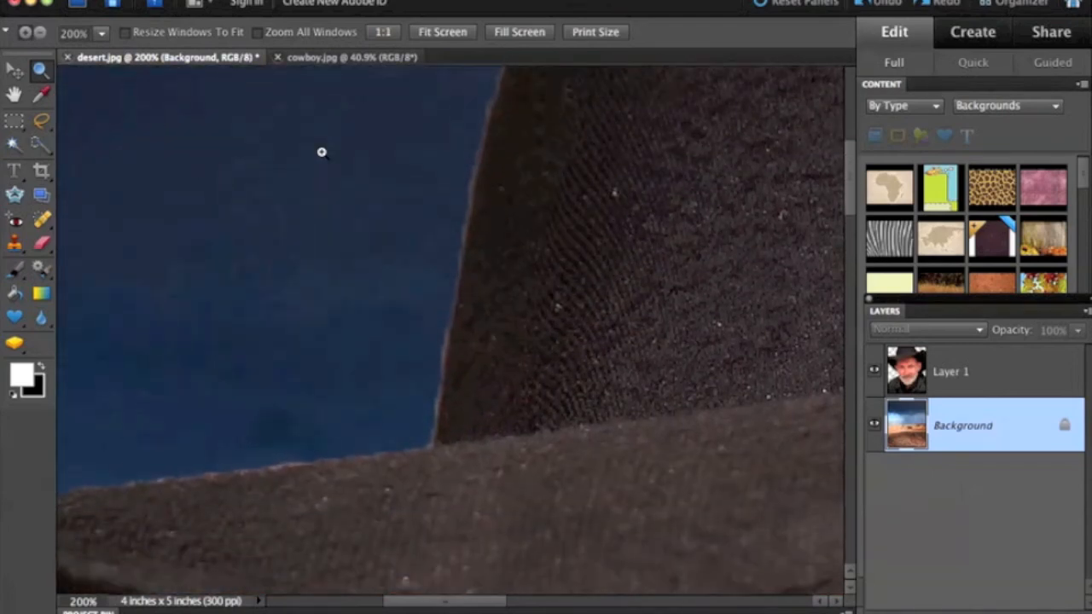
scroll(321, 151, down, 1)
mouse_move(411, 604)
mouse_down()
mouse_move(381, 602)
mouse_move(399, 600)
mouse_up()
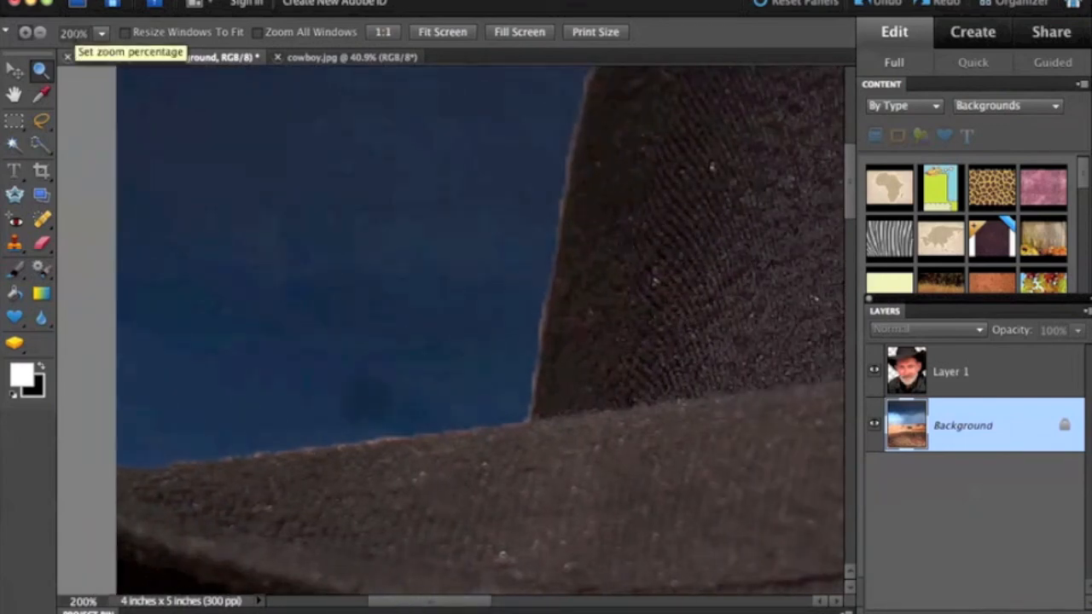
Step: Erase the light fringe along the lower left edge of the hat's crown on Layer 1 with the Eraser at 13 px
click(43, 246)
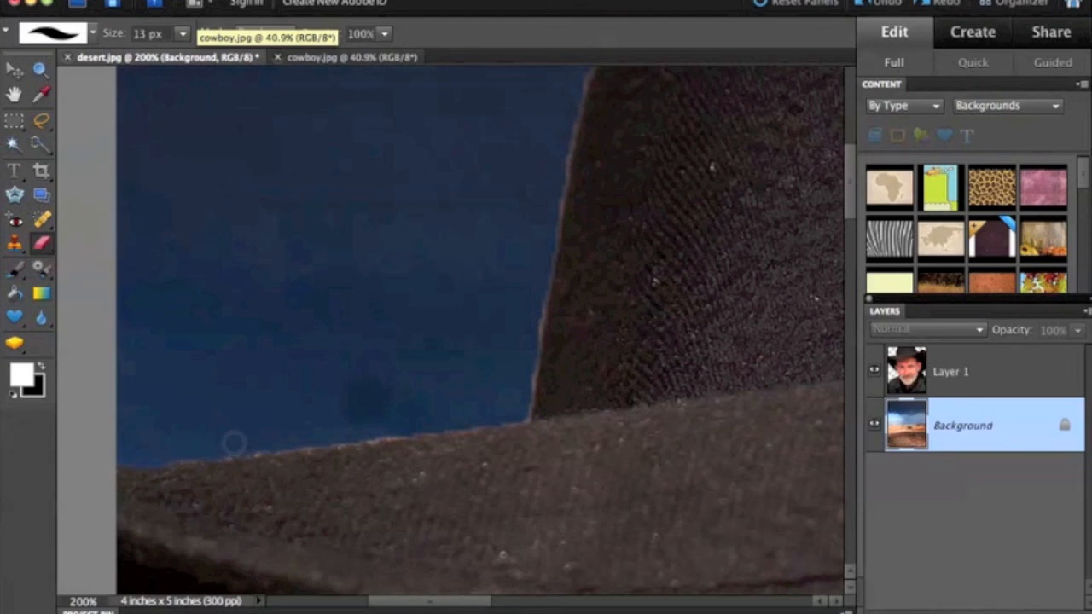
drag(223, 445, 227, 447)
key(ctrl+z)
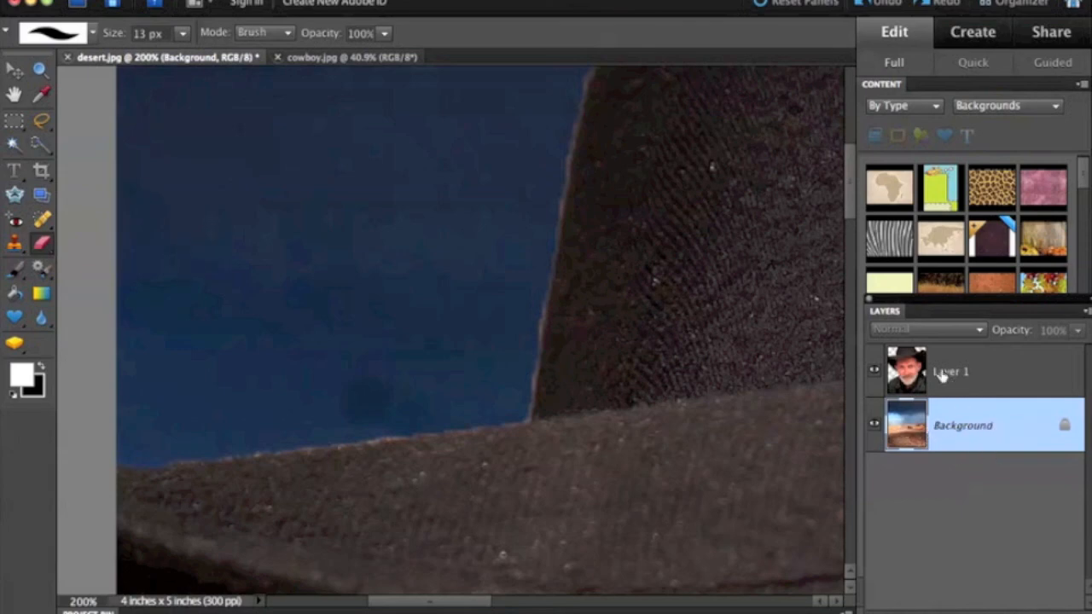
click(967, 375)
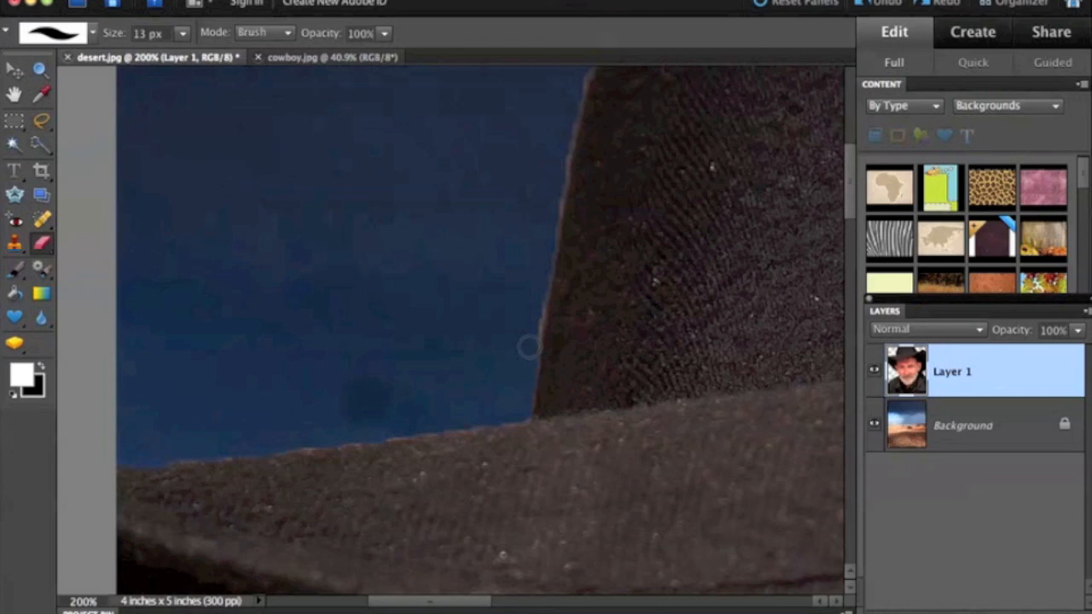
drag(525, 412, 524, 402)
shift+click(533, 305)
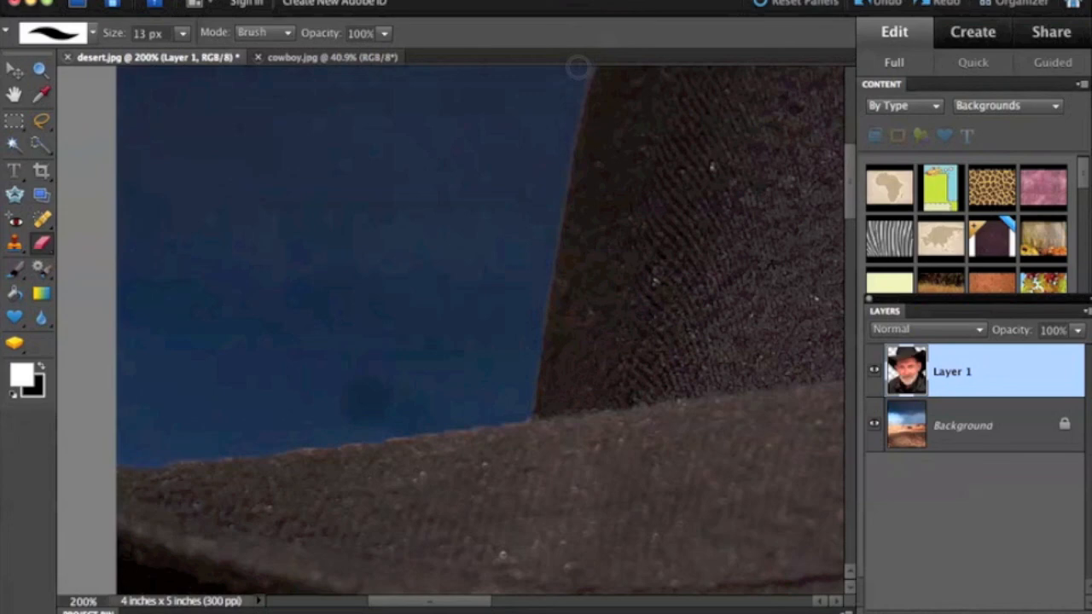
key(super+minus)
key(super+minus)
key(super+minus)
key(super+minus)
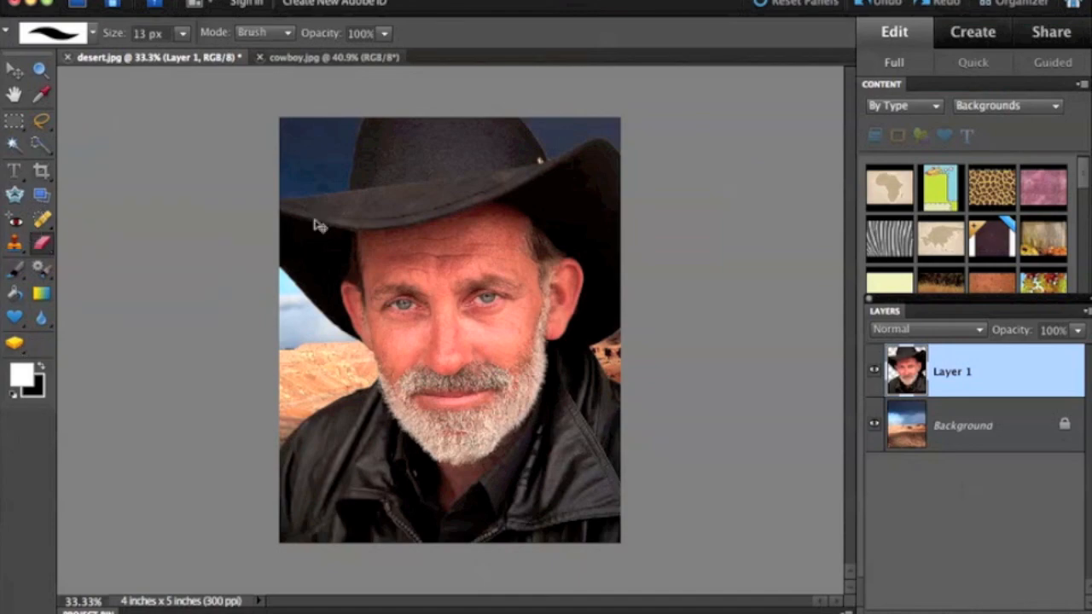
Step: Erase the remaining fringe along the upper left edge of the hat's crown, up to the top of the picture
key(super+plus)
key(super+plus)
key(super+plus)
key(super+plus)
scroll(314, 220, up, 5)
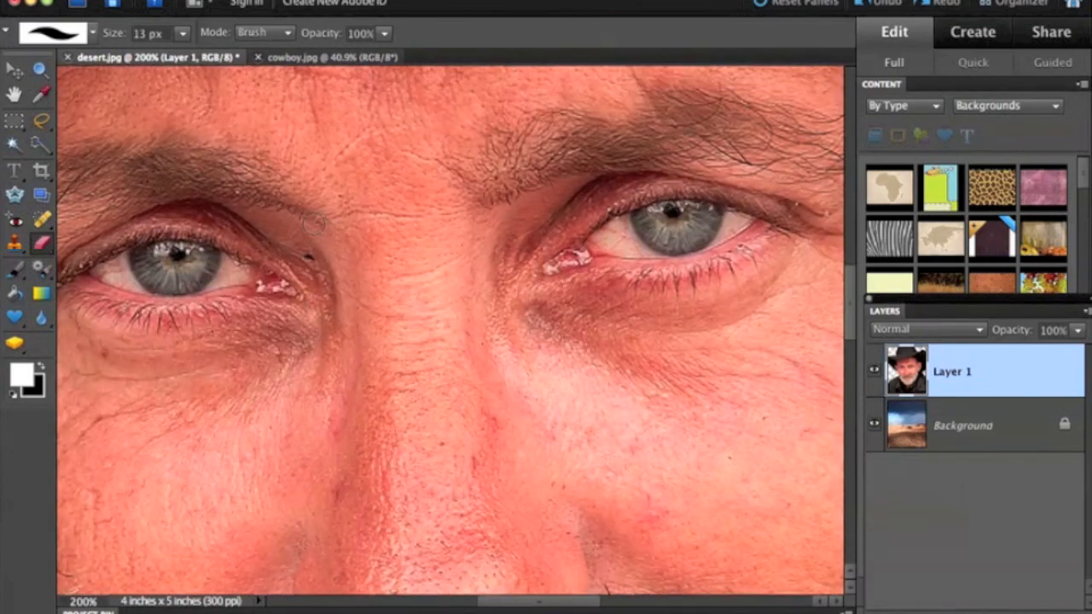
drag(849, 314, 856, 176)
drag(555, 600, 475, 600)
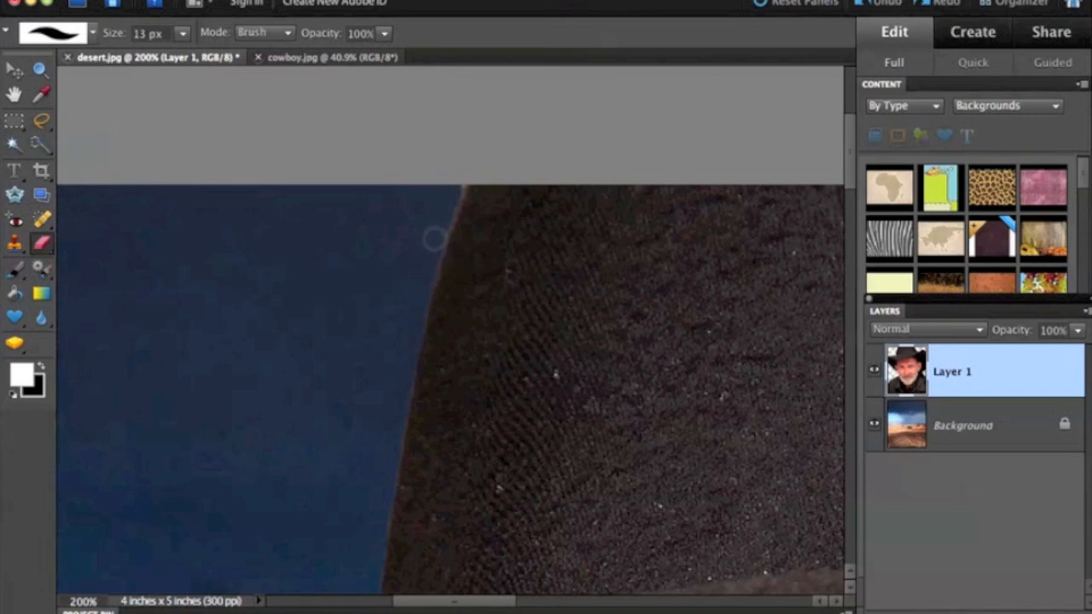
drag(440, 220, 449, 197)
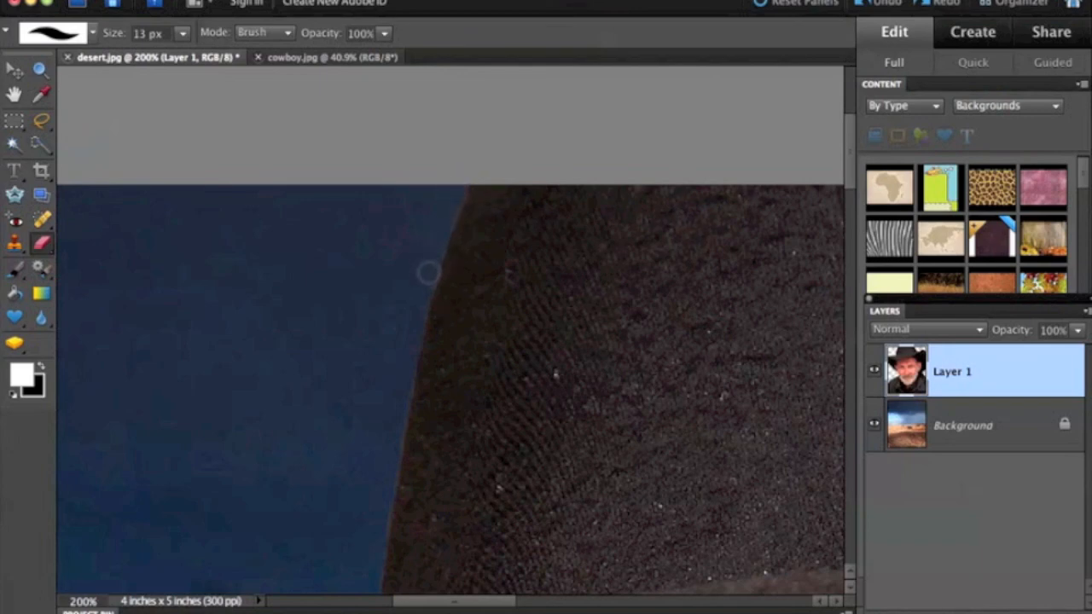
drag(445, 229, 468, 176)
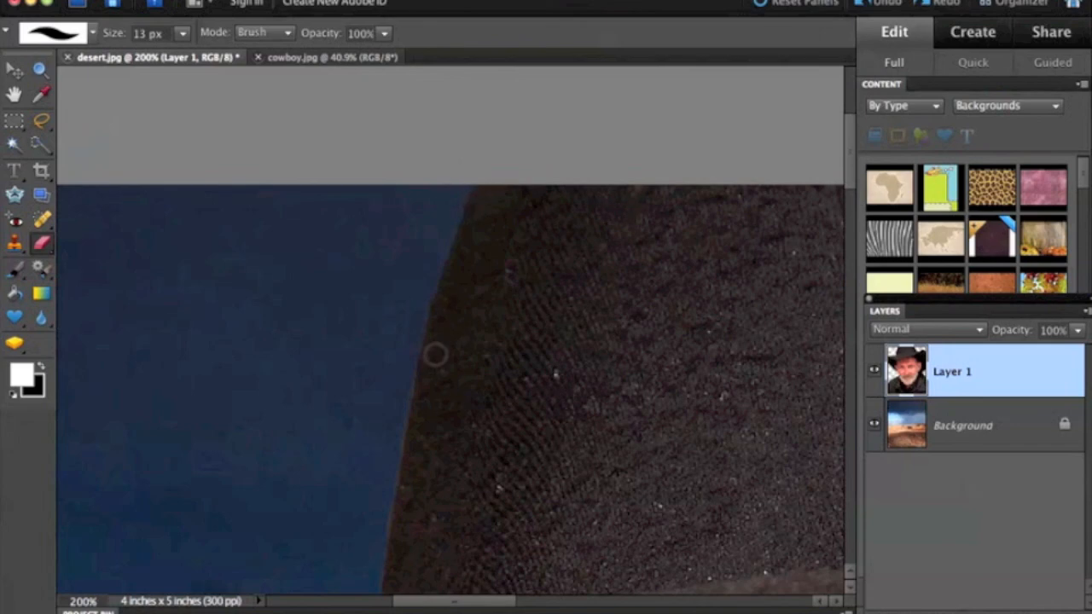
scroll(433, 357, down, 3)
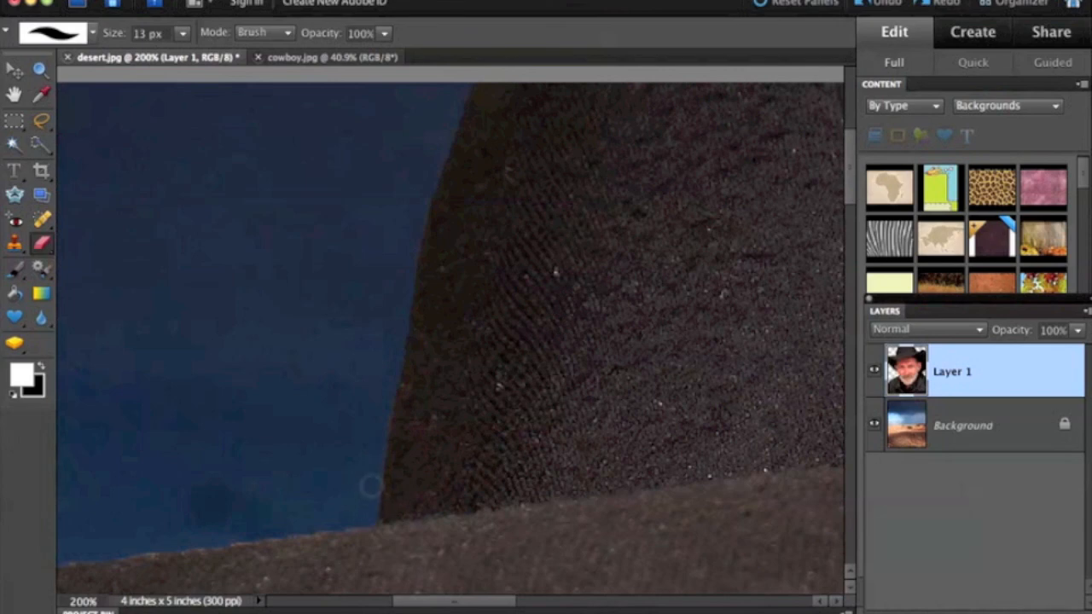
key(super+minus)
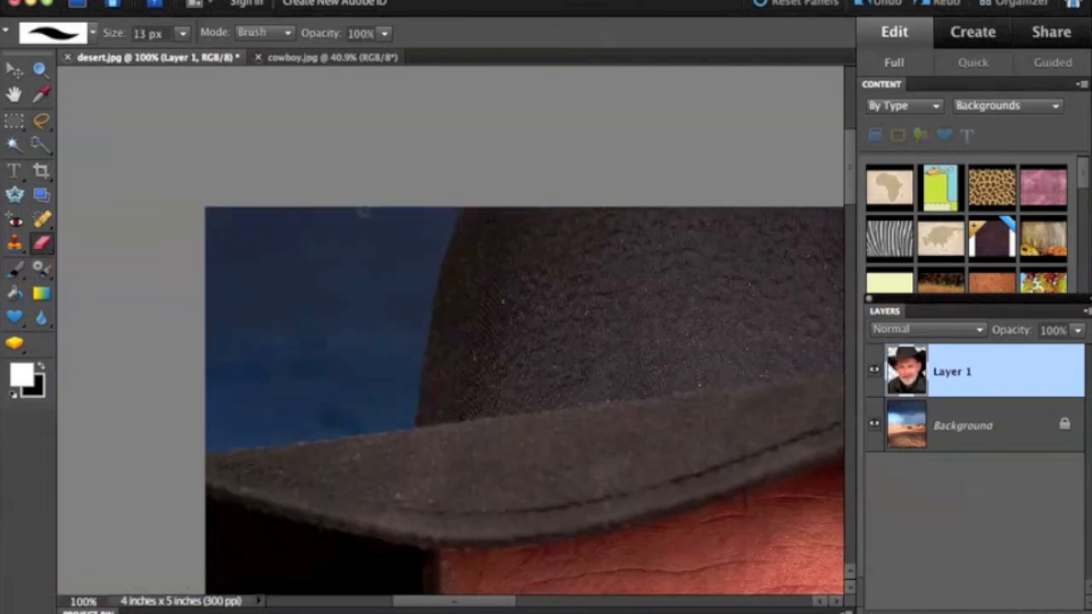
key(super+minus)
key(super+minus)
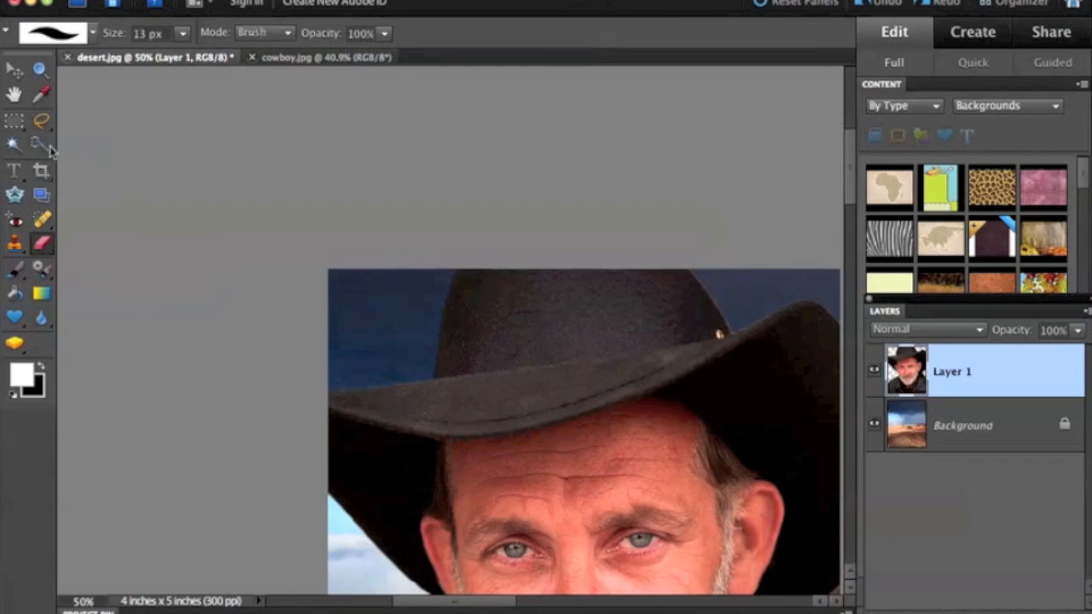
Step: Erase the light fringe along the top edge of the hat's left brim on Layer 1 with the 13 px Eraser
click(40, 69)
drag(330, 351, 470, 431)
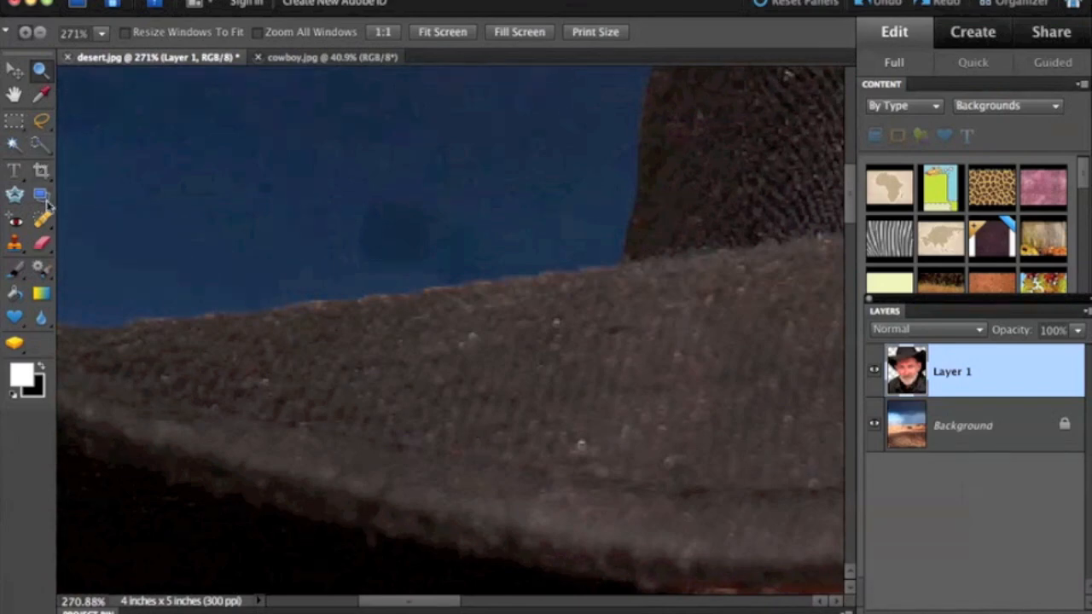
click(42, 242)
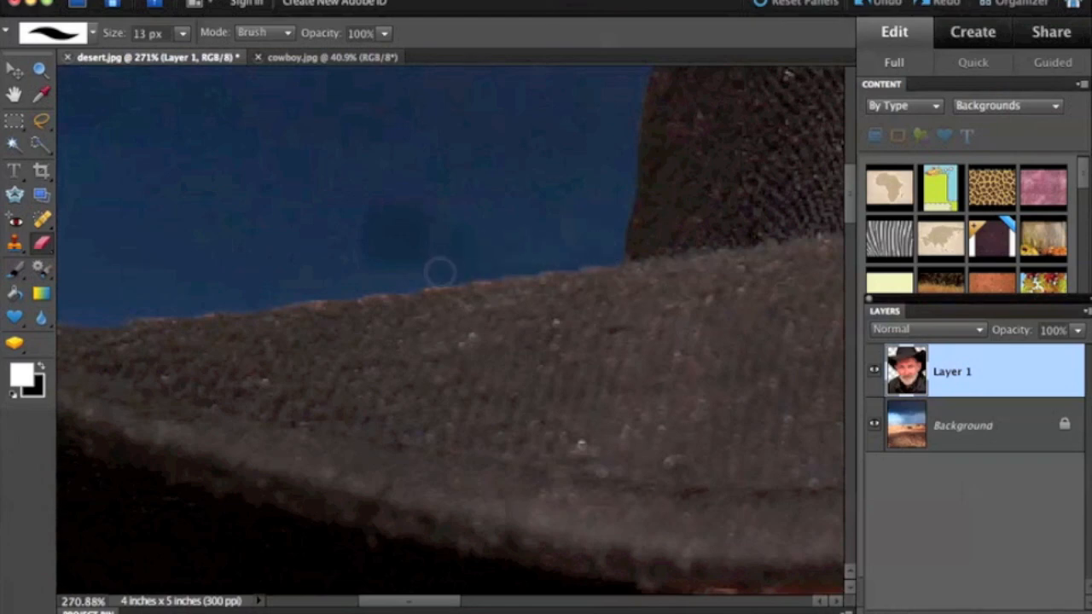
drag(440, 273, 277, 291)
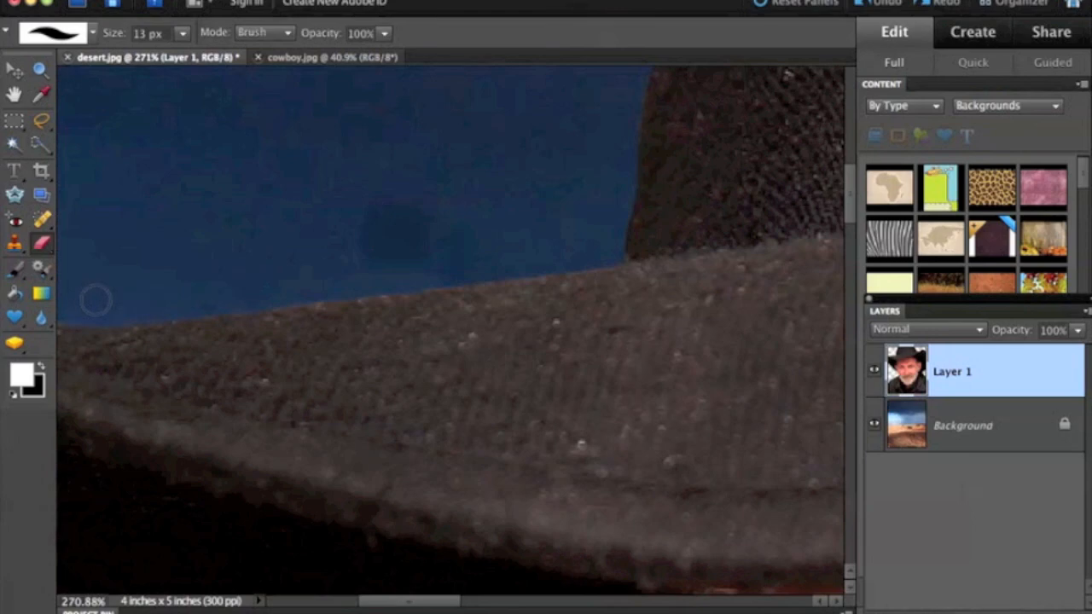
key(super+0)
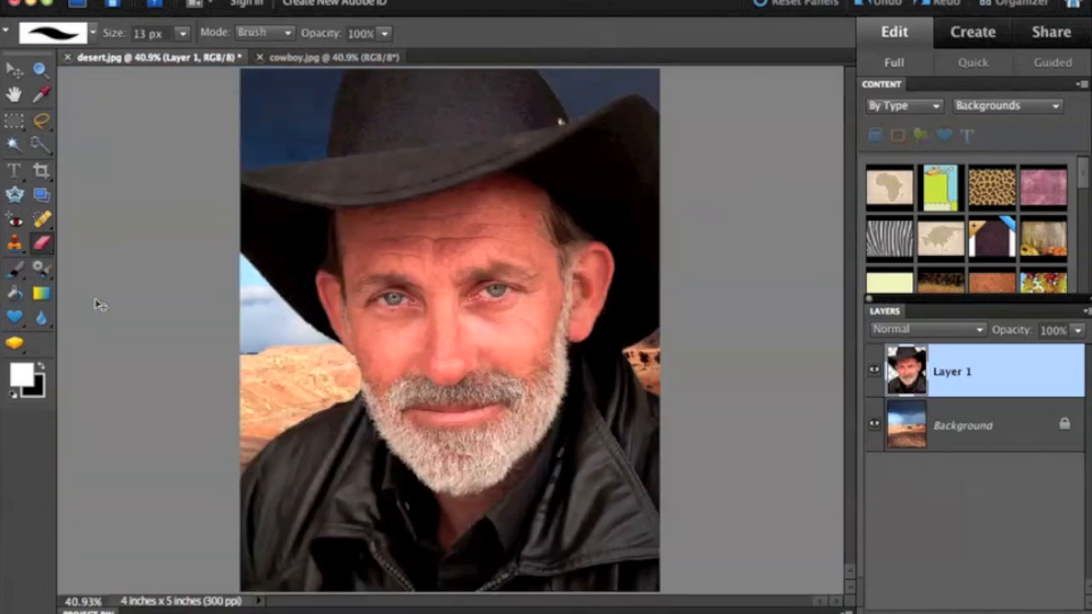